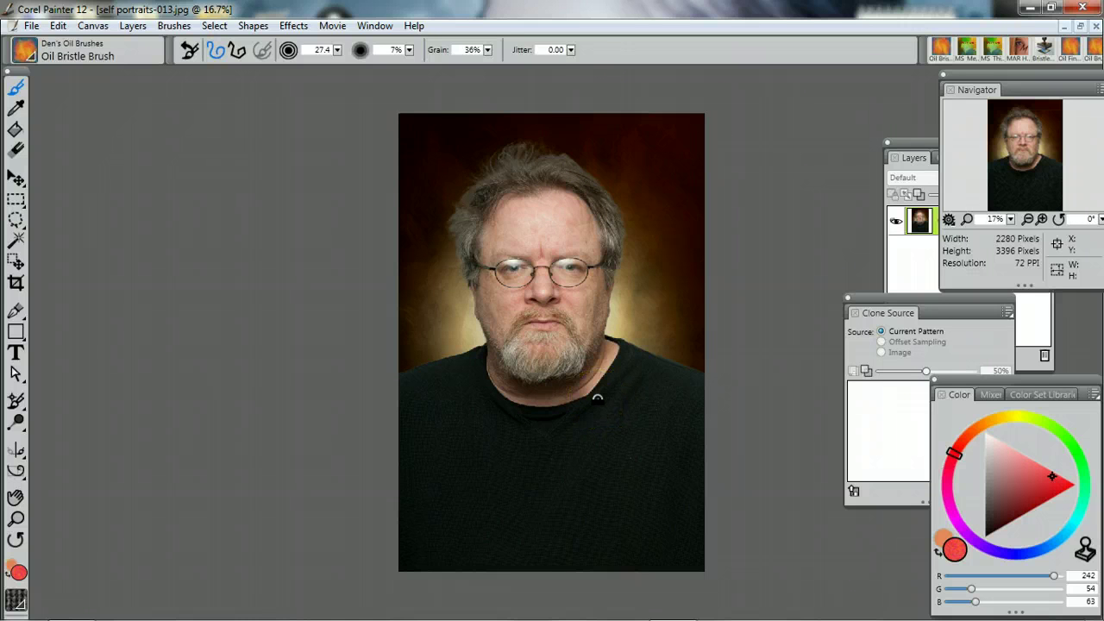
Switch to Chrome and close the page showing the part 1 painting tutorial video.
mouse_move(78, 604)
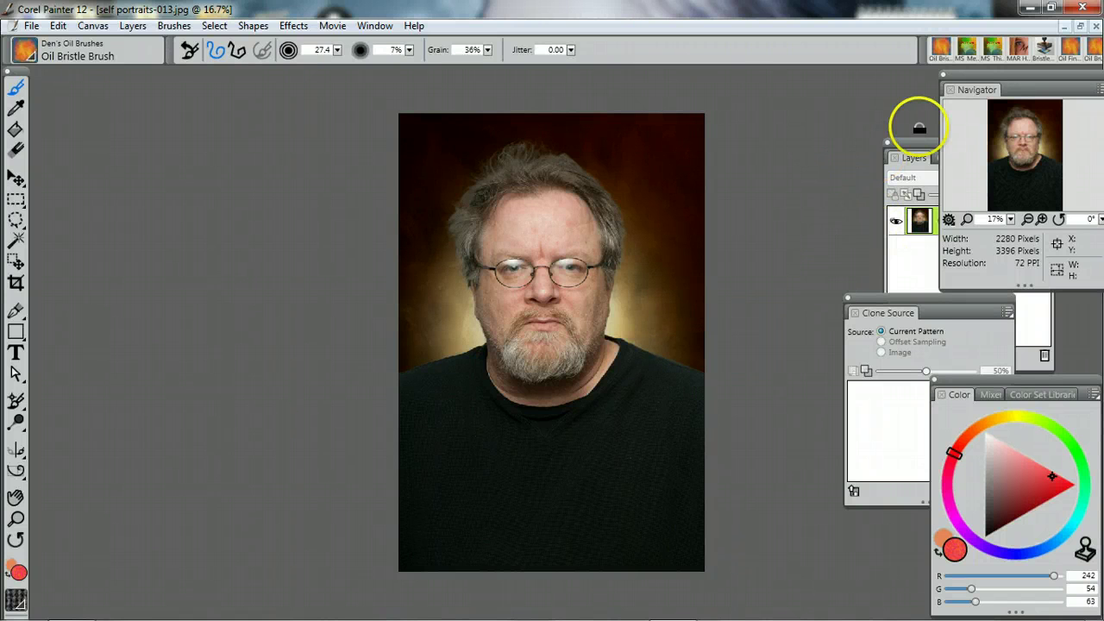
mouse_move(300, 607)
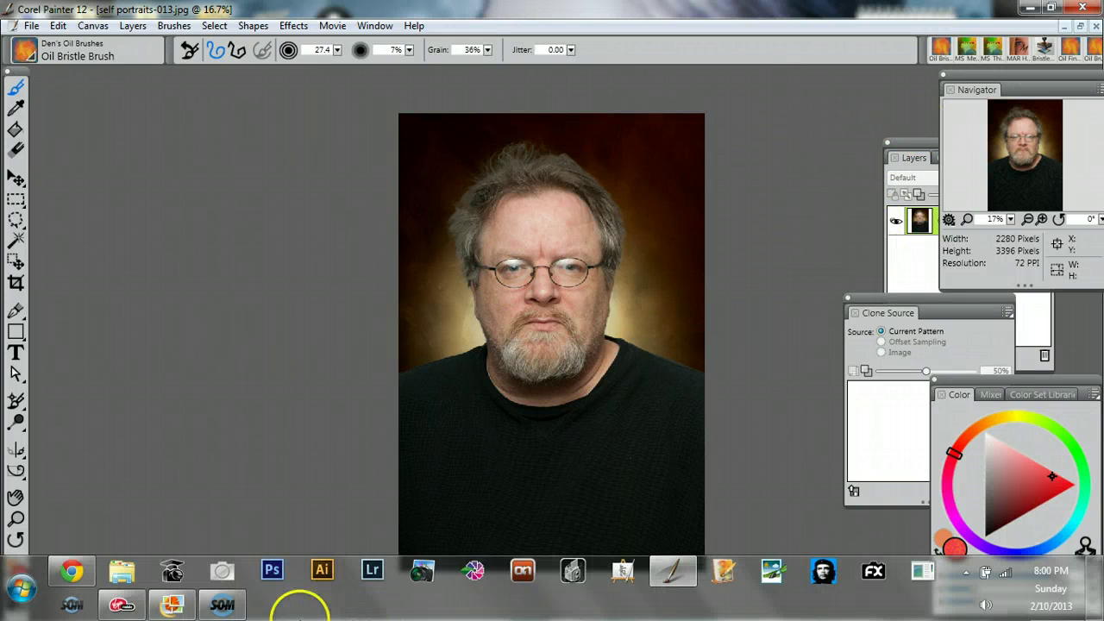
click(72, 570)
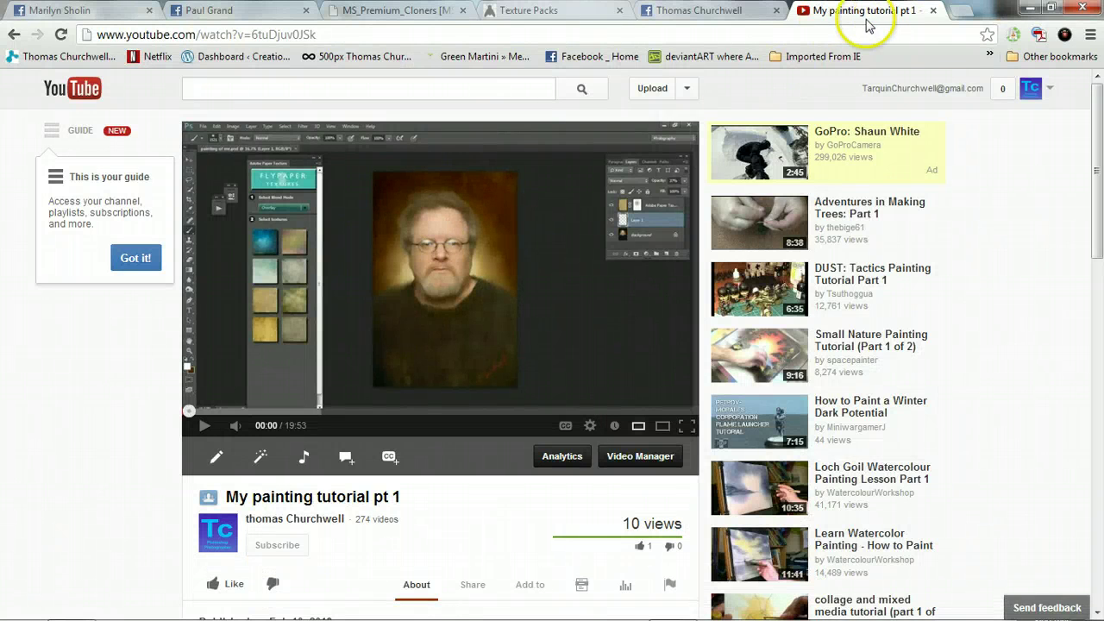
mouse_move(405, 340)
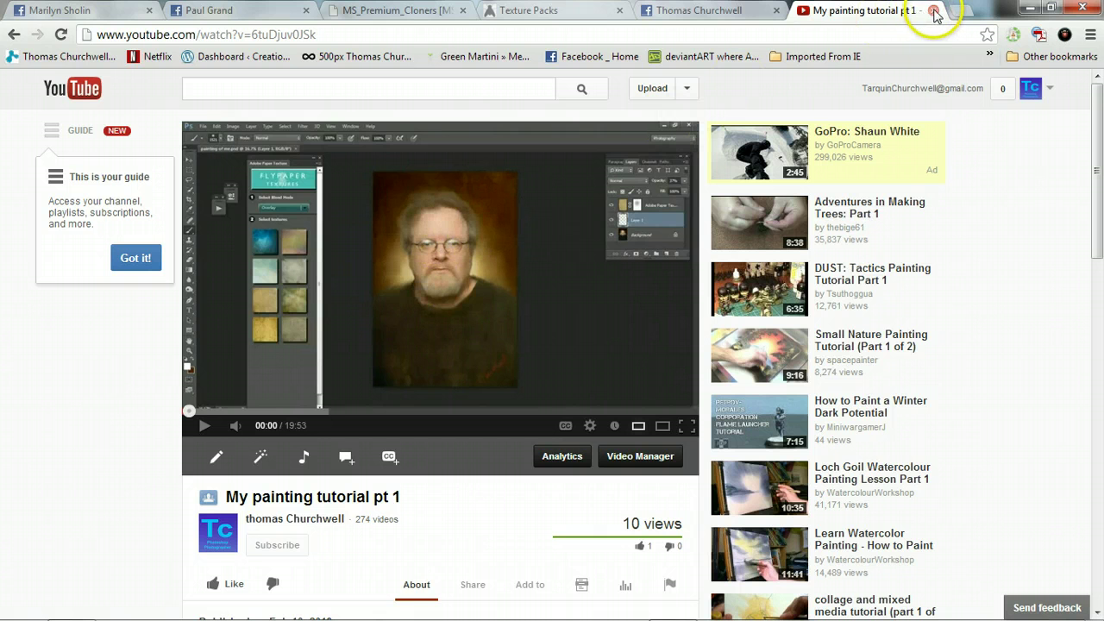
click(933, 11)
Examine the texture packs offered on the Flypaper Textures website.
click(552, 11)
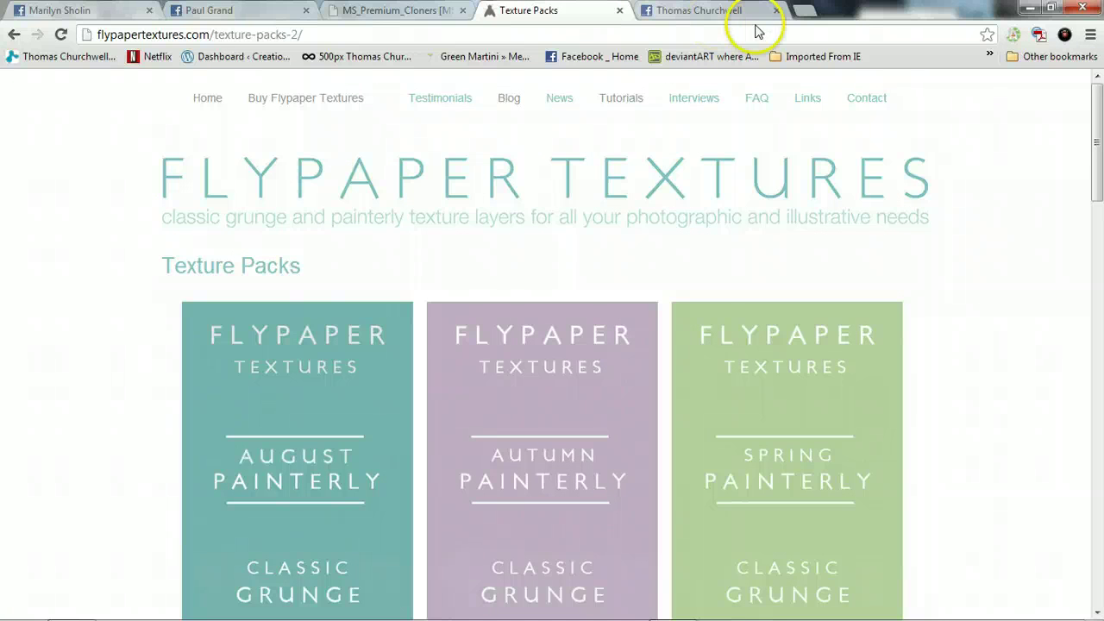
mouse_move(1097, 114)
mouse_down()
mouse_move(1096, 190)
mouse_move(1096, 133)
mouse_move(1080, 123)
mouse_up()
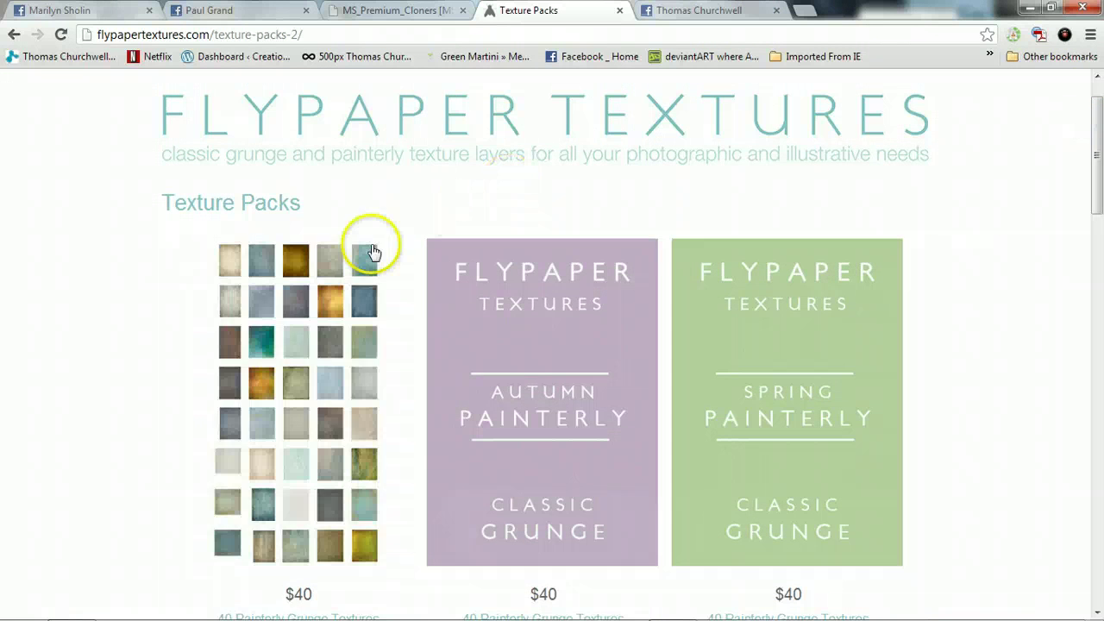
mouse_move(446, 340)
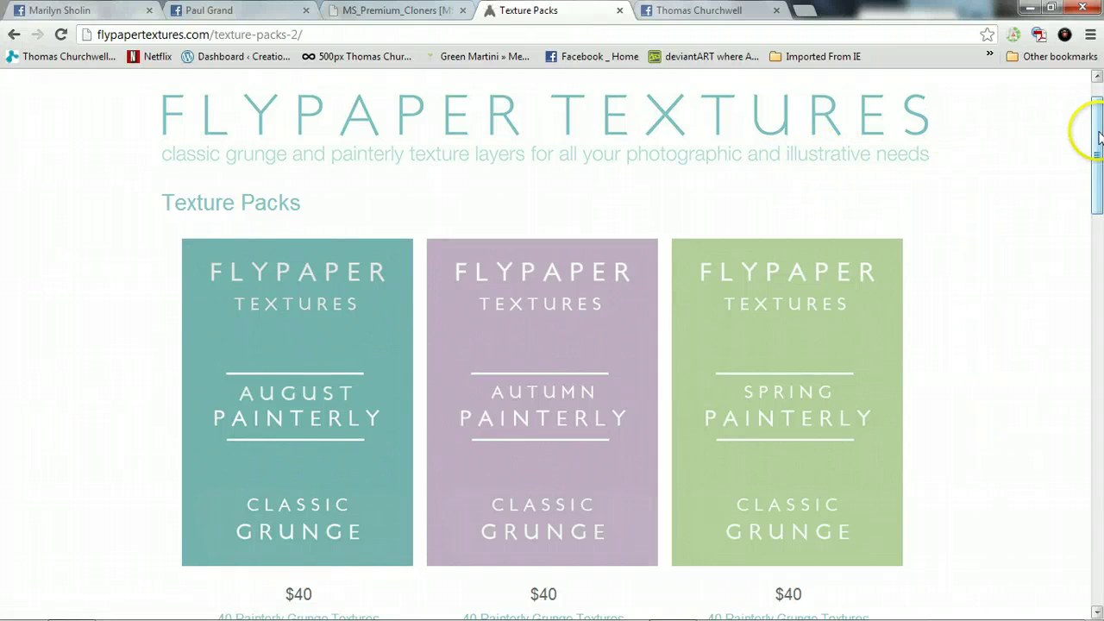
scroll(1099, 136, up, 1)
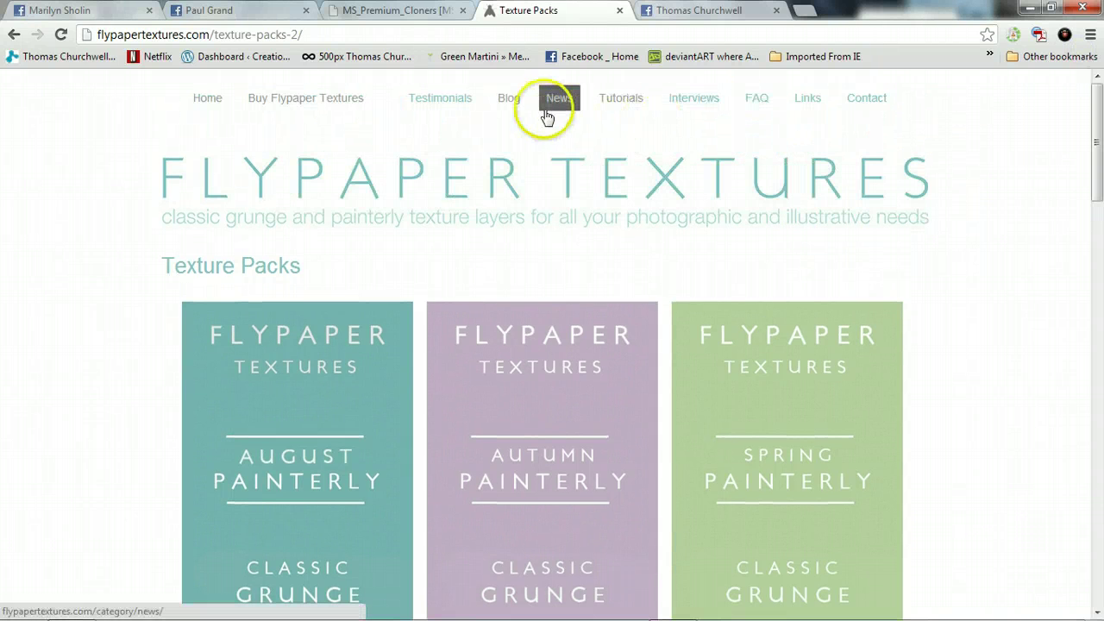
Open the Flypaper Textures blog and look through its textured sample images.
click(507, 101)
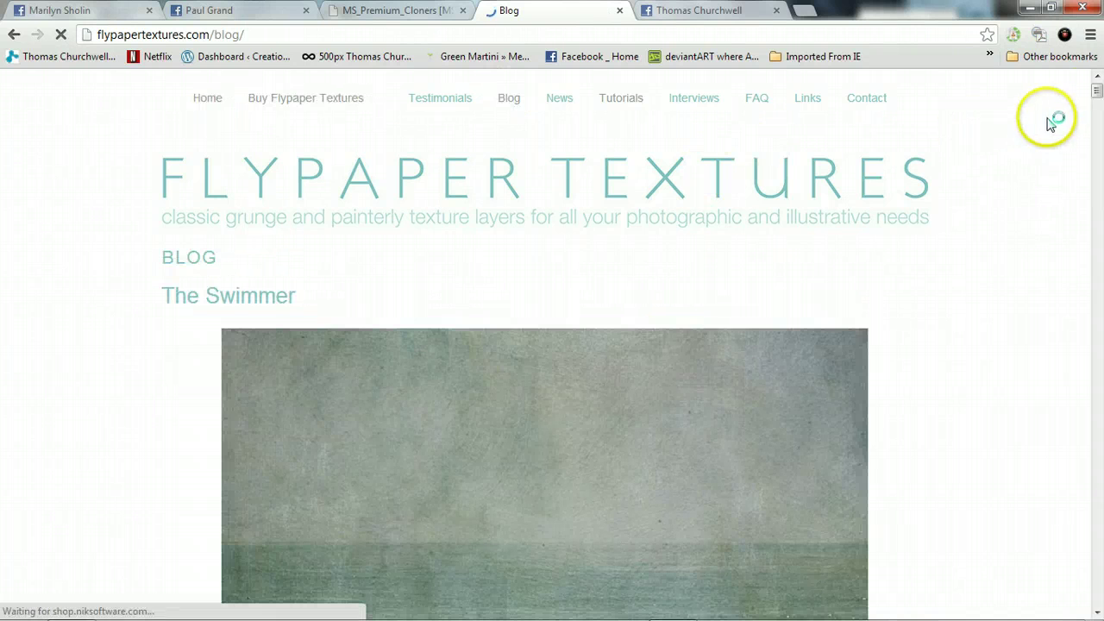
drag(1096, 90, 1097, 145)
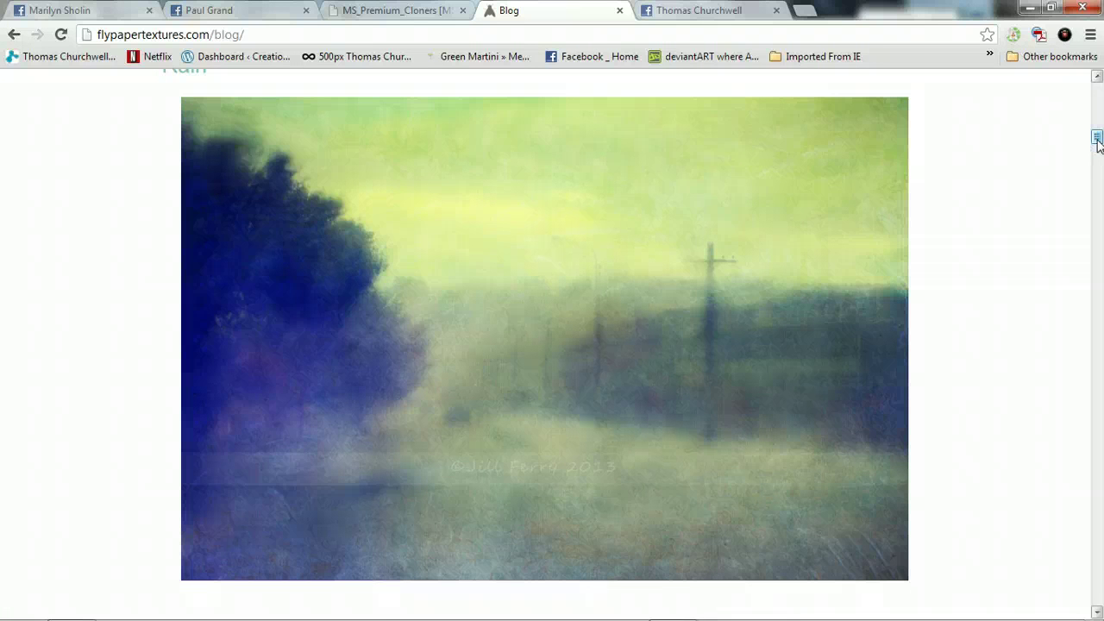
drag(1098, 145, 1097, 143)
mouse_move(727, 254)
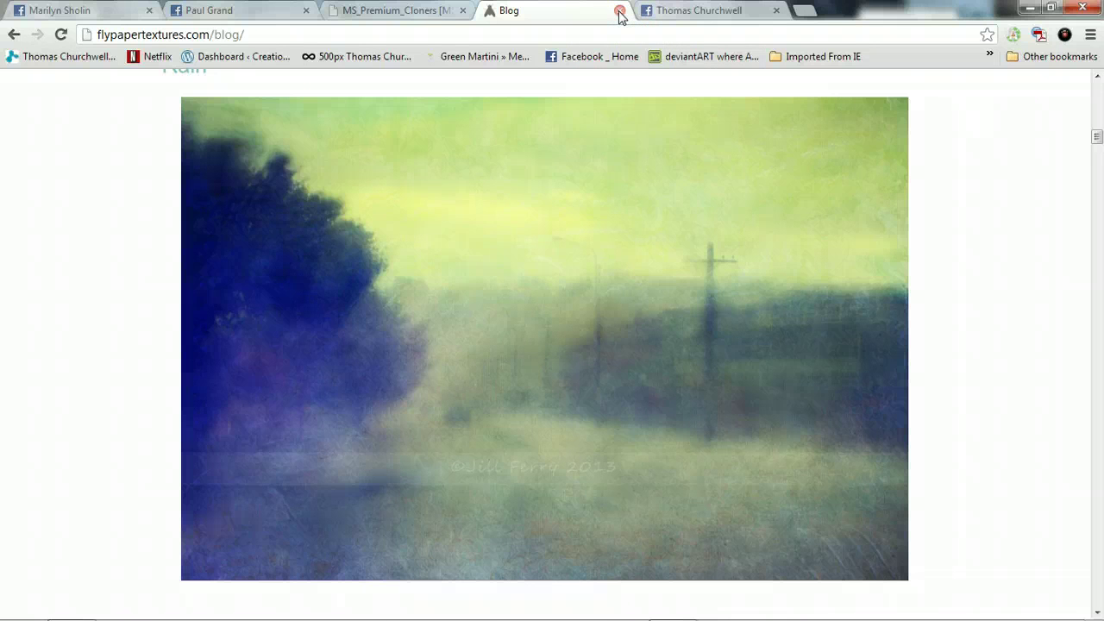
View the Flypaper Textures co-owner's Facebook profile, then return to Corel Painter.
click(252, 15)
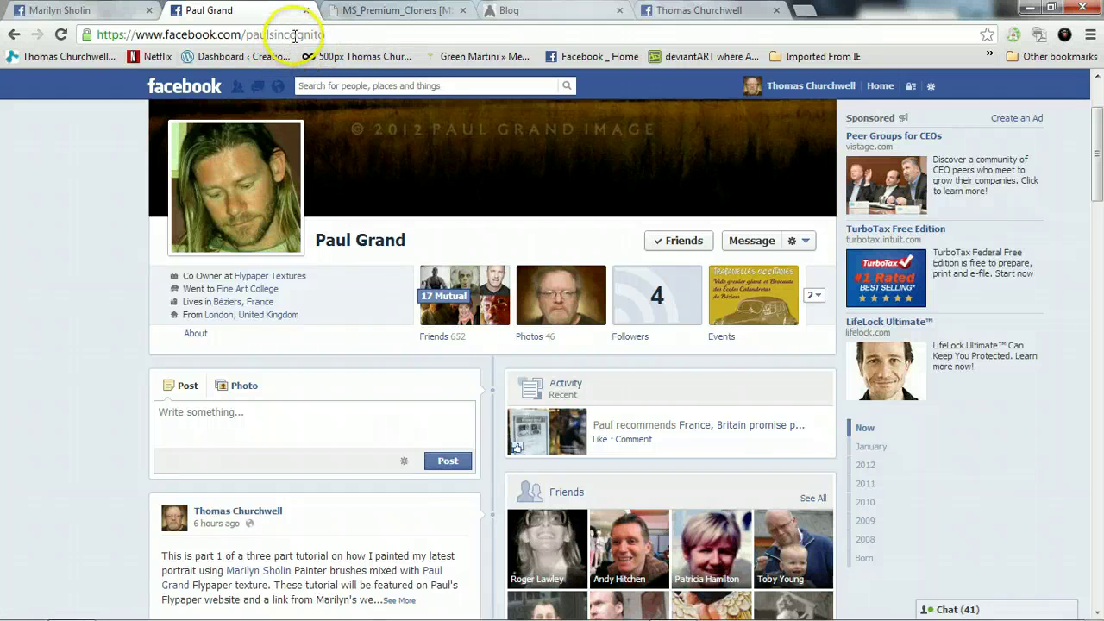
click(351, 22)
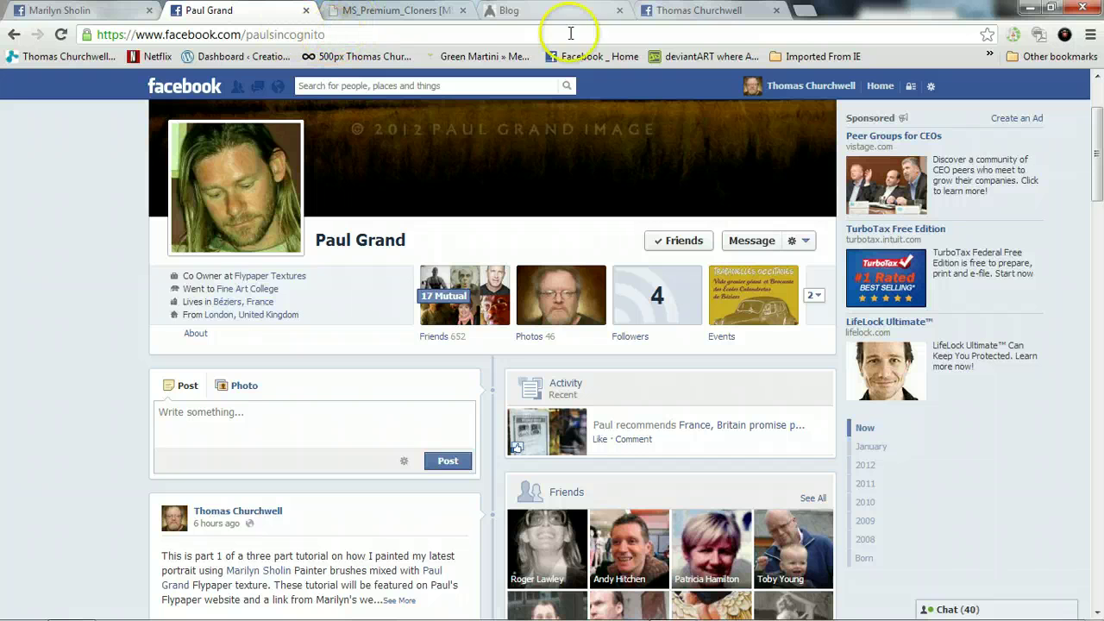
click(1028, 13)
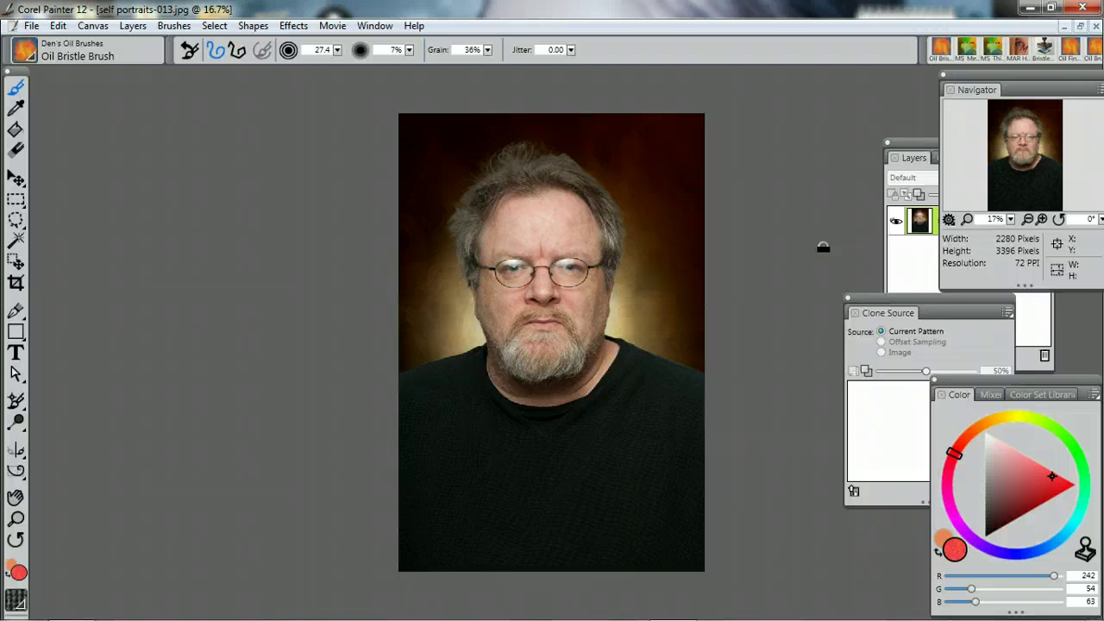
Choose the MS_MessyDryBrush_Cloner brush from the MS_Cloner_Brushes category.
drag(692, 204, 703, 206)
click(26, 51)
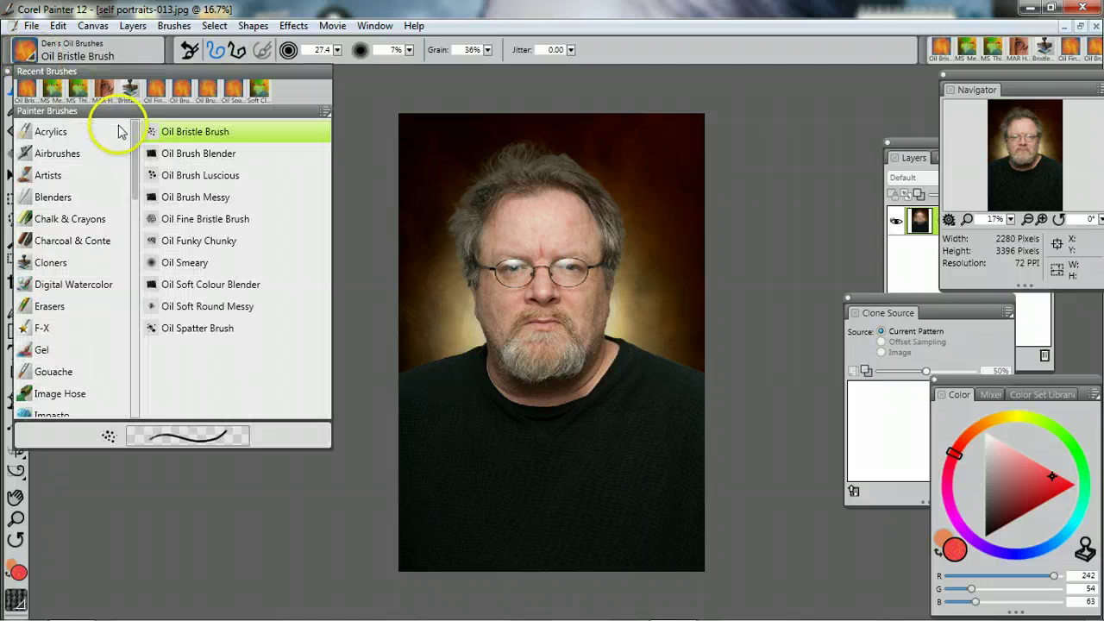
drag(138, 158, 137, 382)
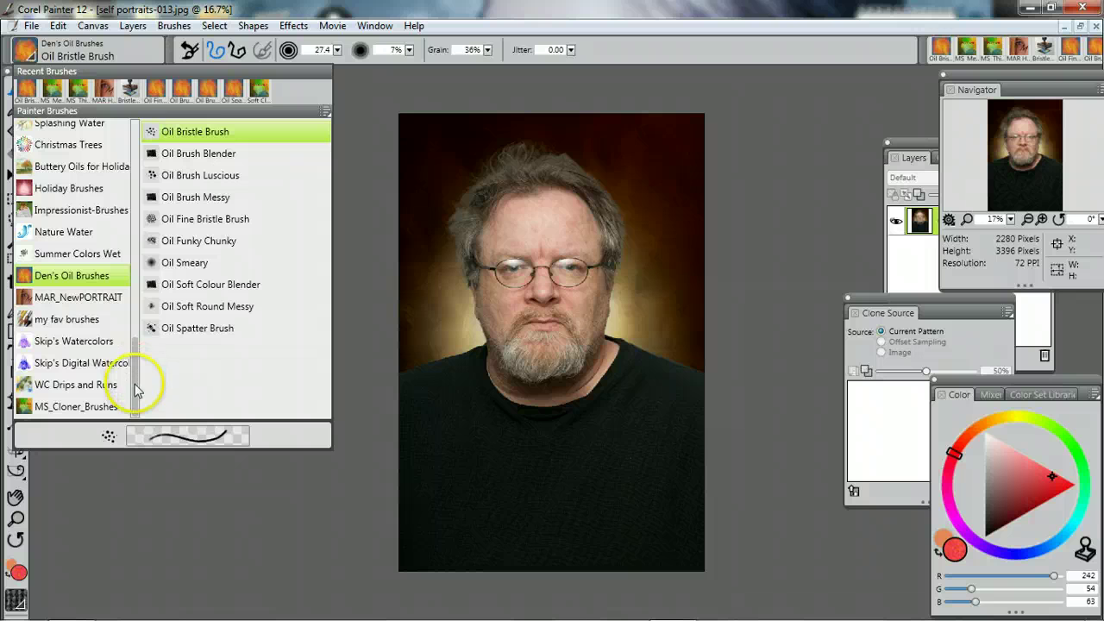
click(93, 407)
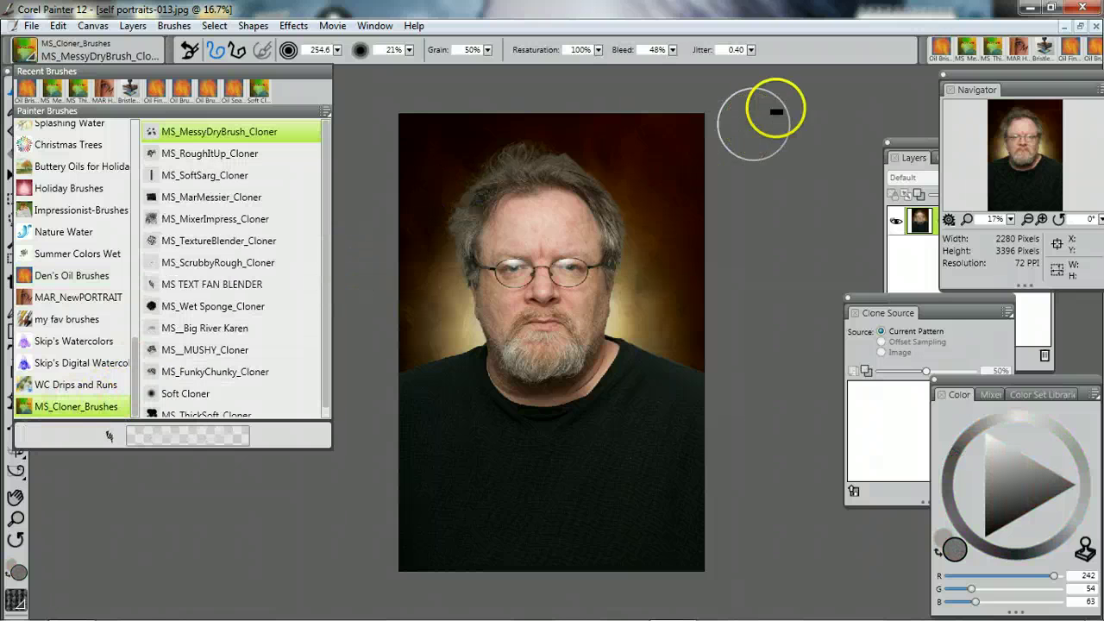
click(709, 12)
Switch to Chrome and view the cloner brush author's Facebook profile.
mouse_move(116, 604)
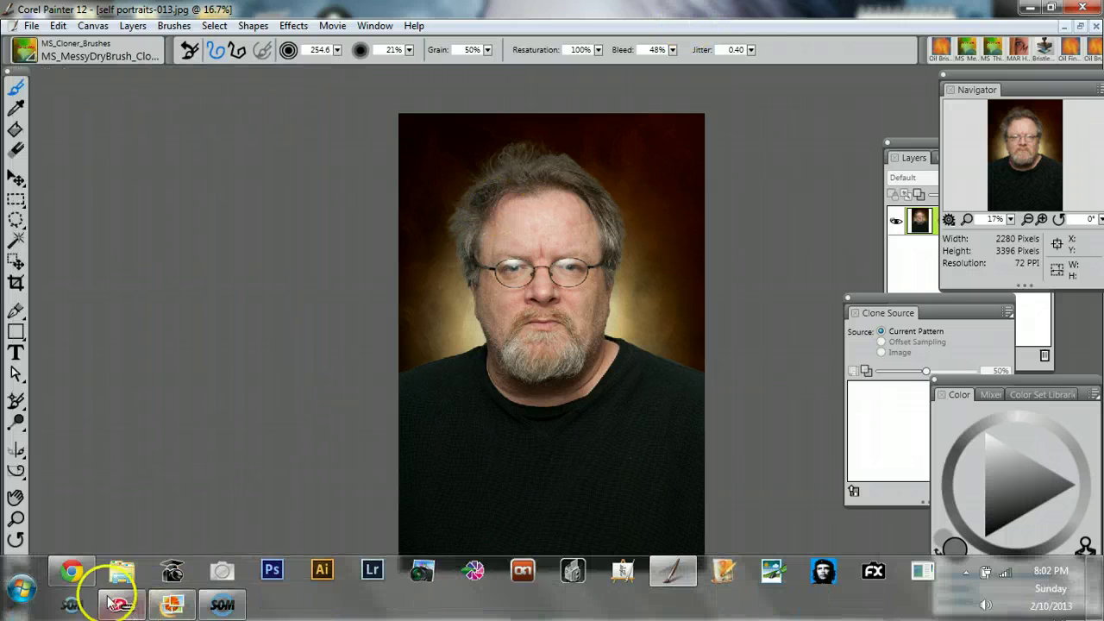
click(72, 571)
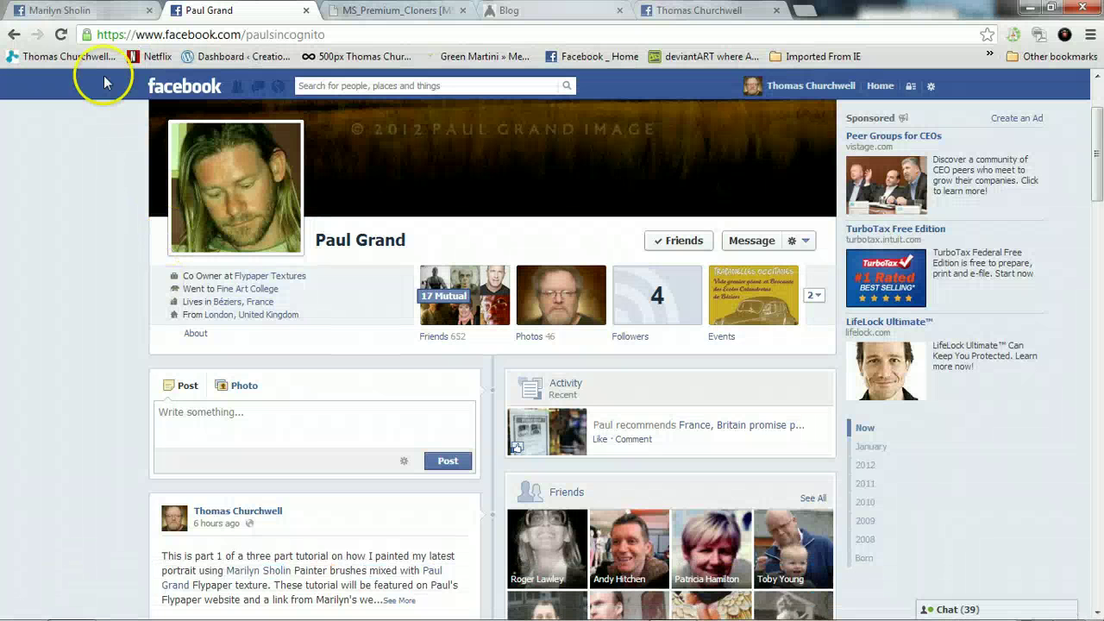
click(78, 12)
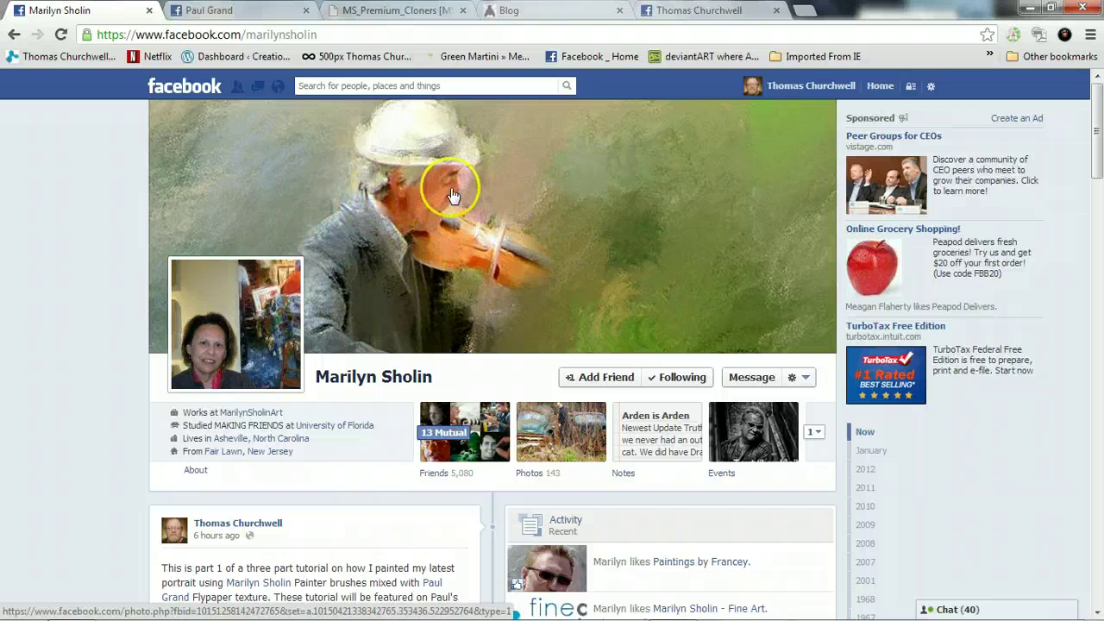
Examine the MS_Premium_Cloners product page in the Digital Paint Shop and return to Corel Painter.
click(415, 12)
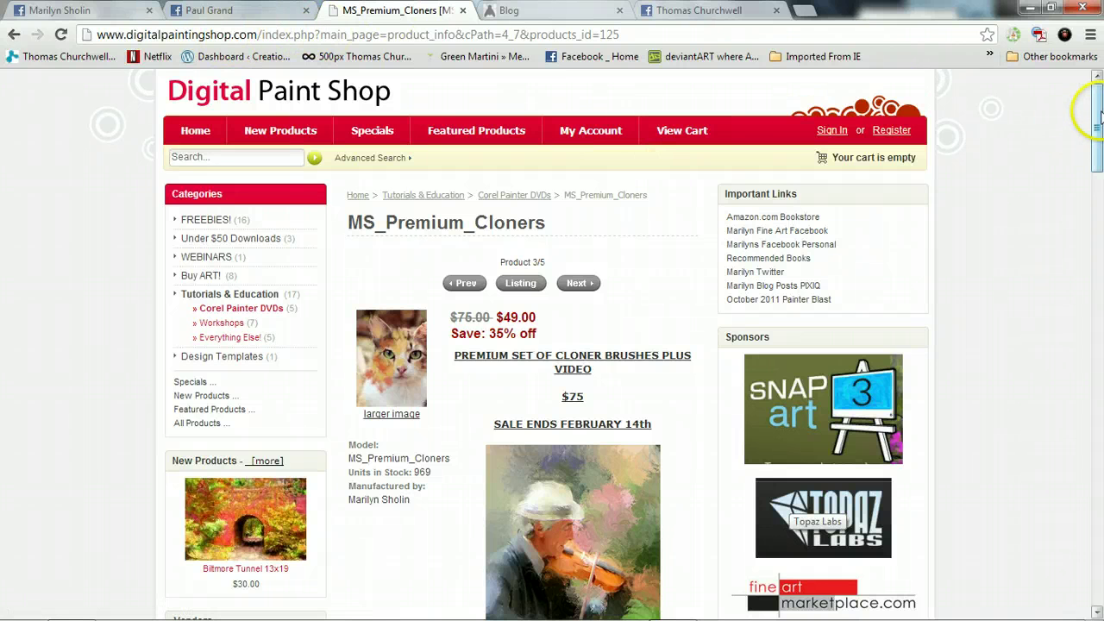
drag(1095, 102, 1098, 138)
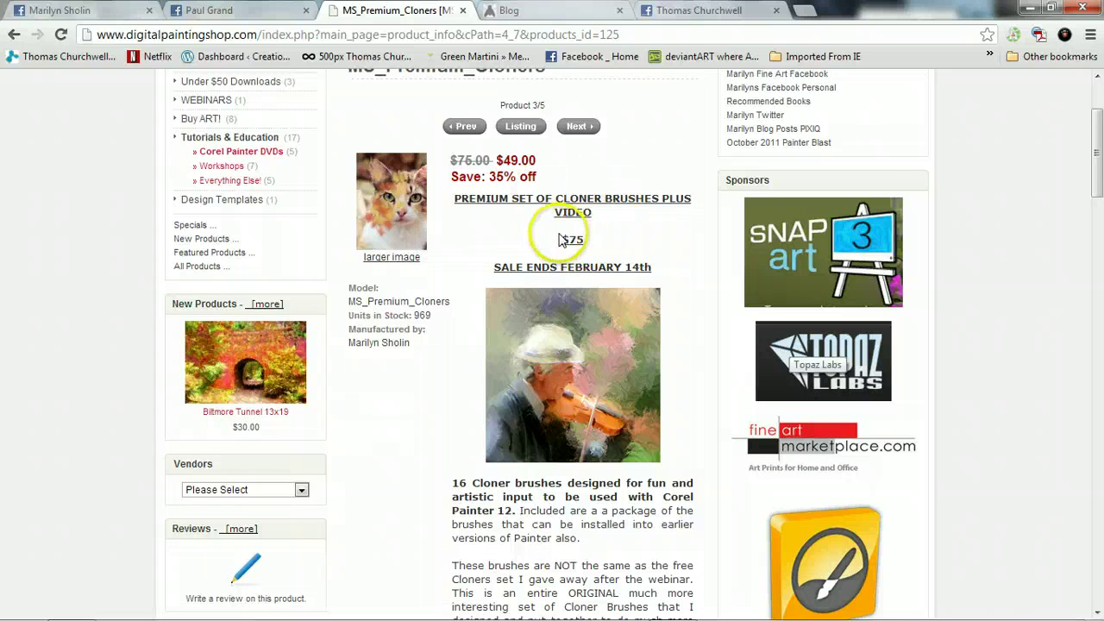
drag(1097, 175, 1092, 115)
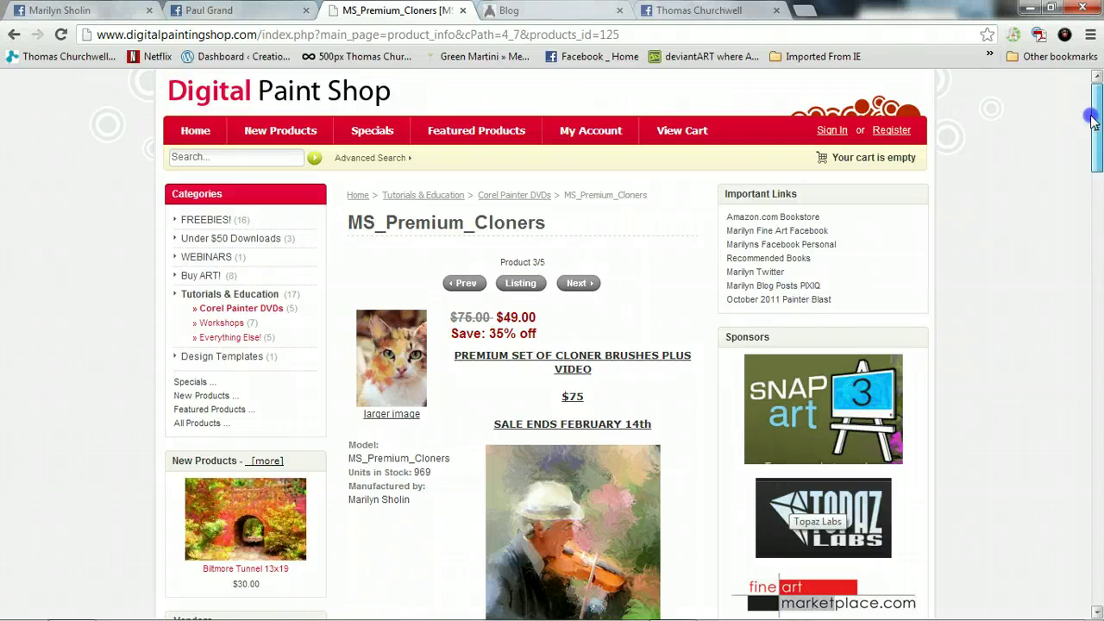
drag(1093, 121, 1094, 123)
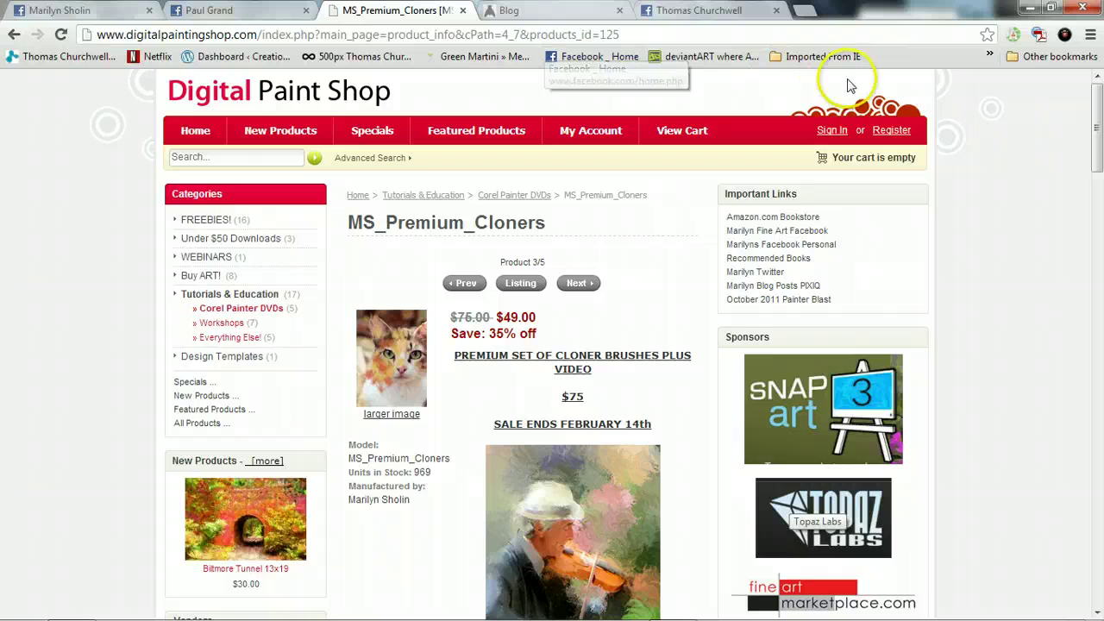
drag(1098, 179, 1098, 128)
click(900, 90)
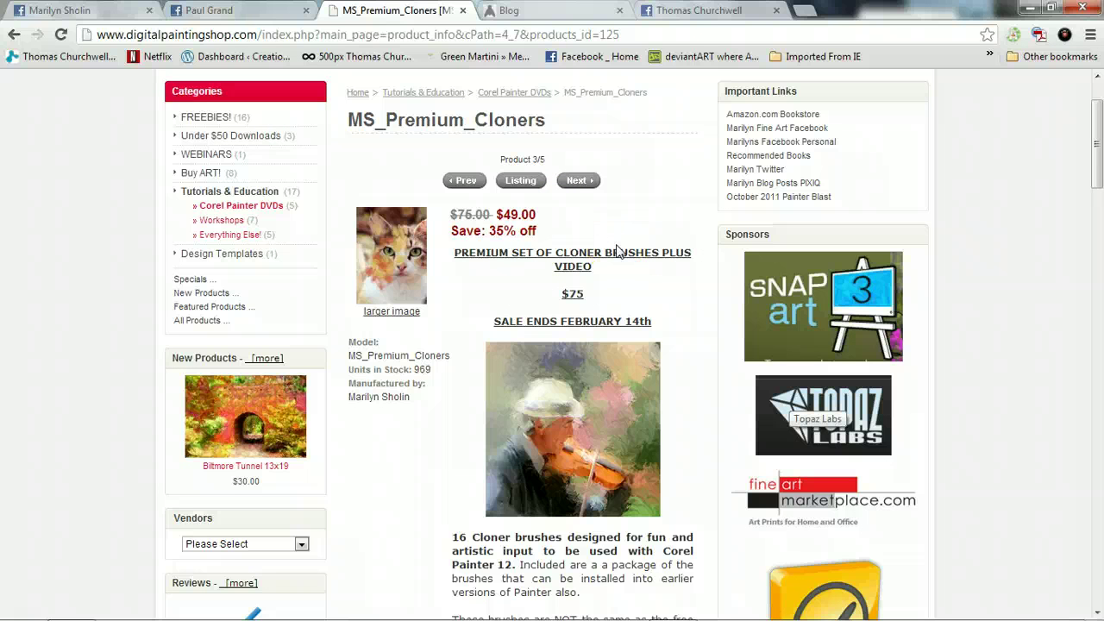
click(1029, 8)
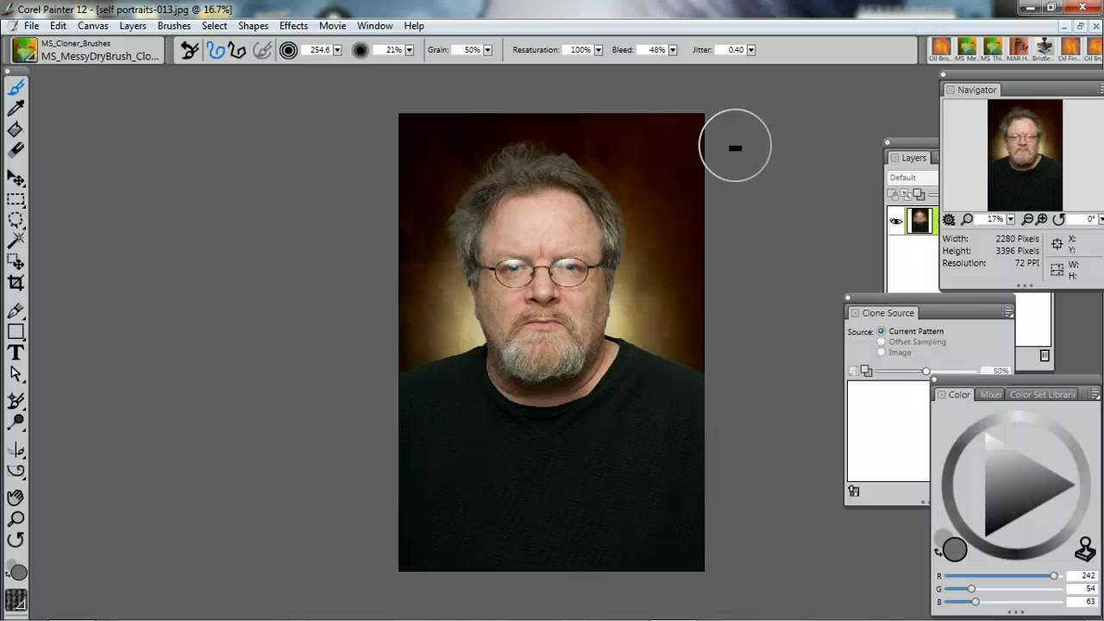
Switch to Windows Live Photo Gallery, browse the first four painting and drawing photos, and close the viewer.
mouse_move(74, 608)
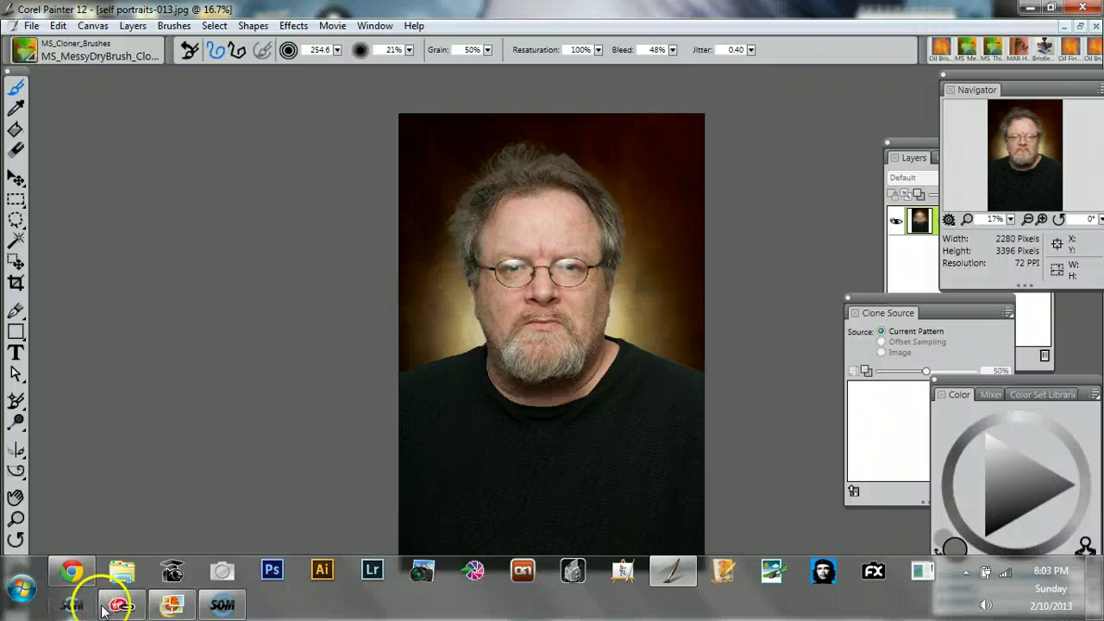
click(169, 602)
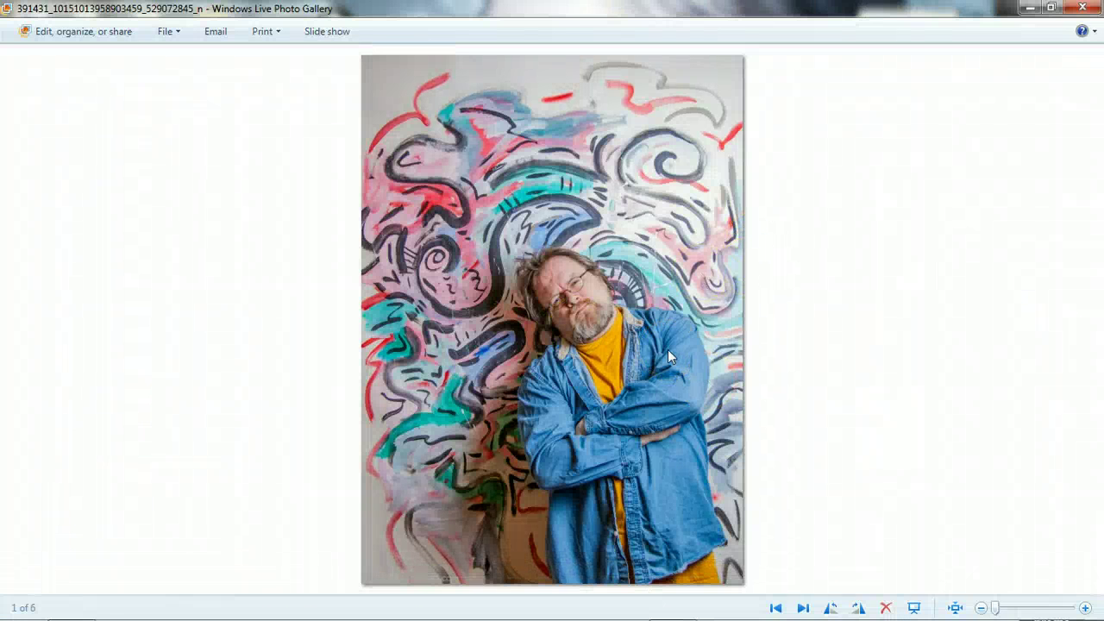
key(Right)
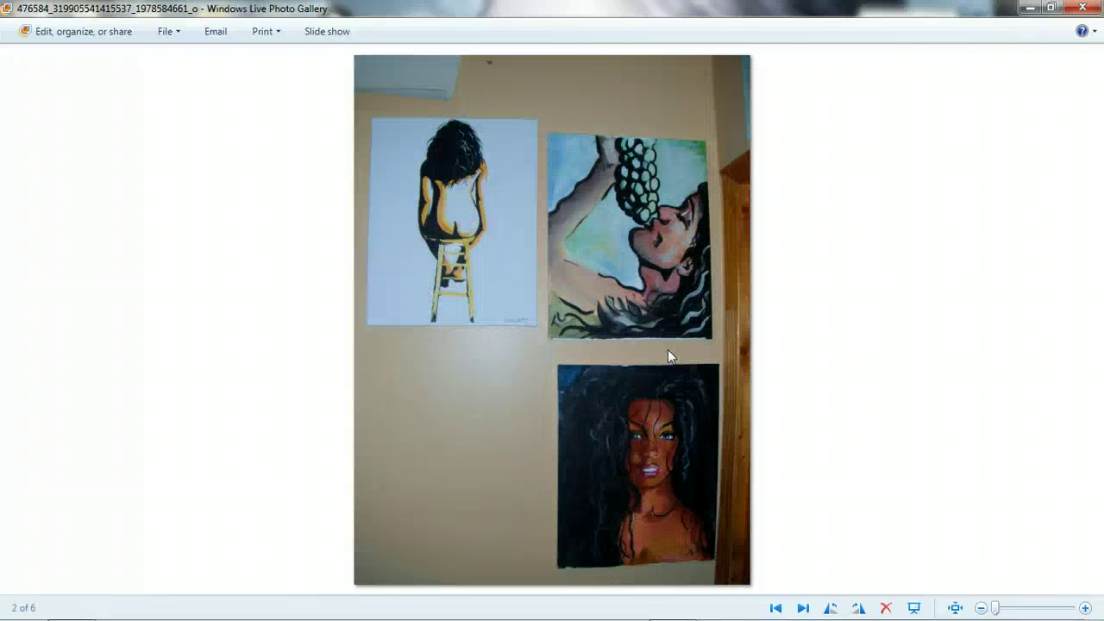
key(Right)
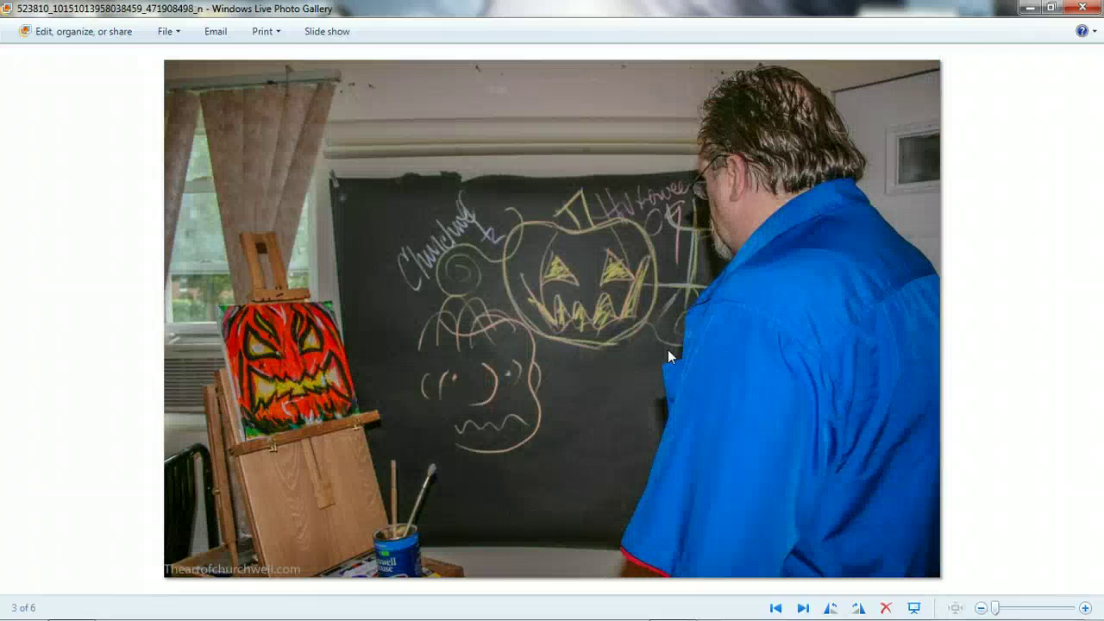
key(Right)
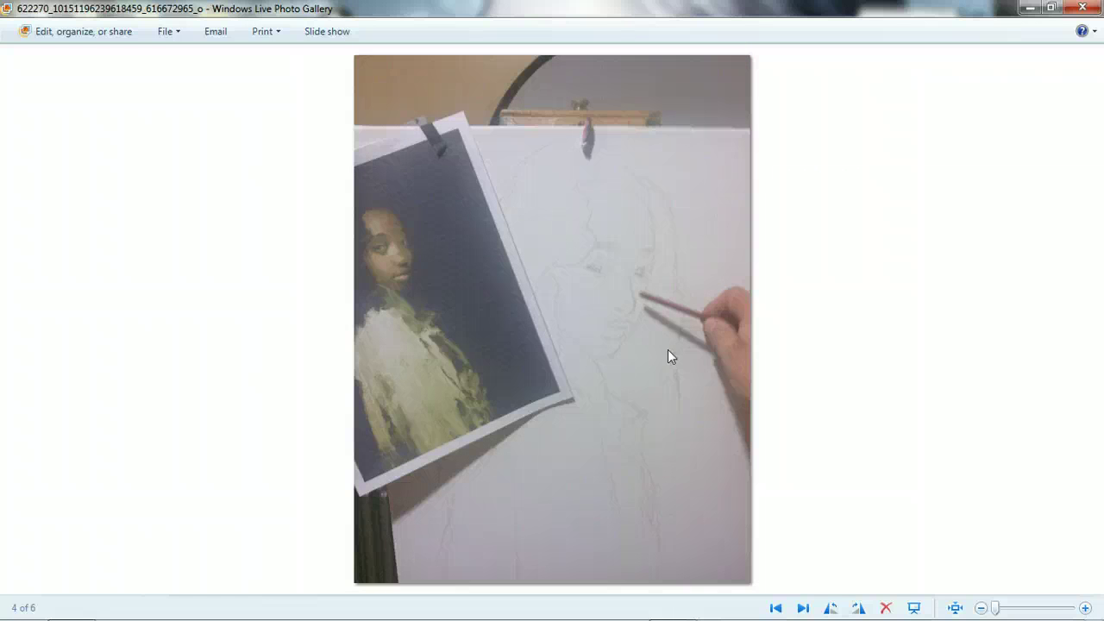
click(990, 169)
click(1083, 10)
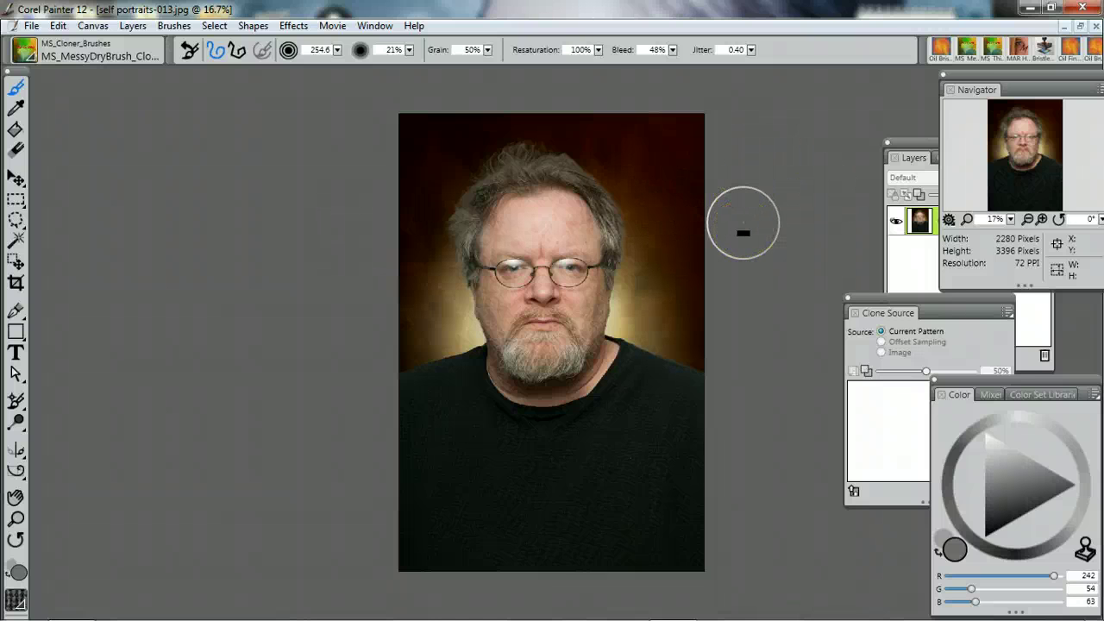
Clone the self portrait photo and select the MS_MessyDryBrush_Cloner brush for painting.
click(31, 26)
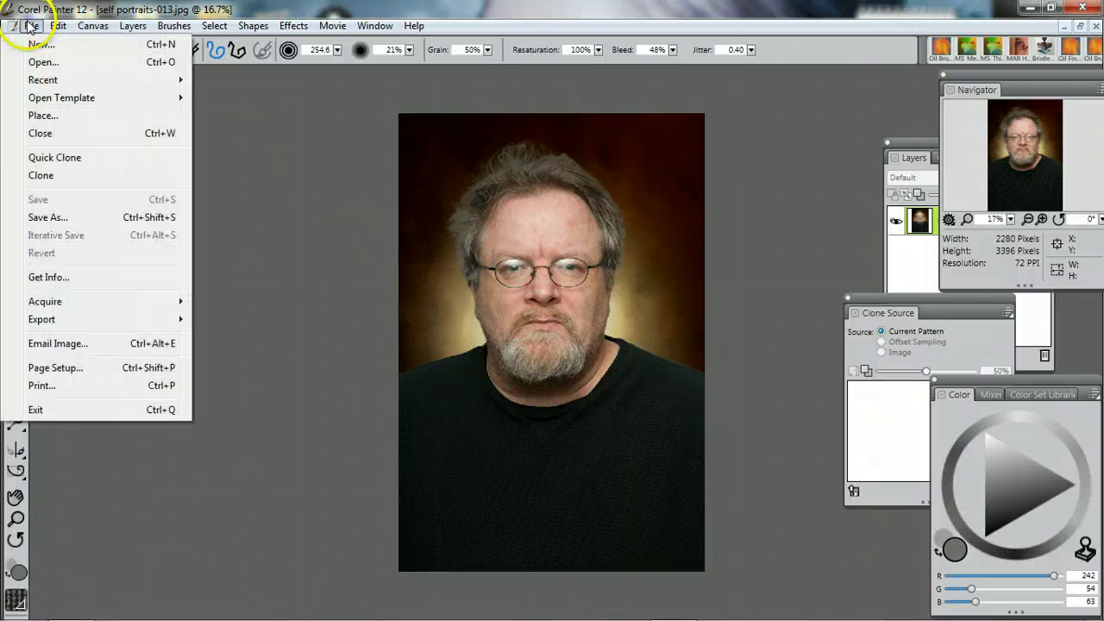
click(89, 176)
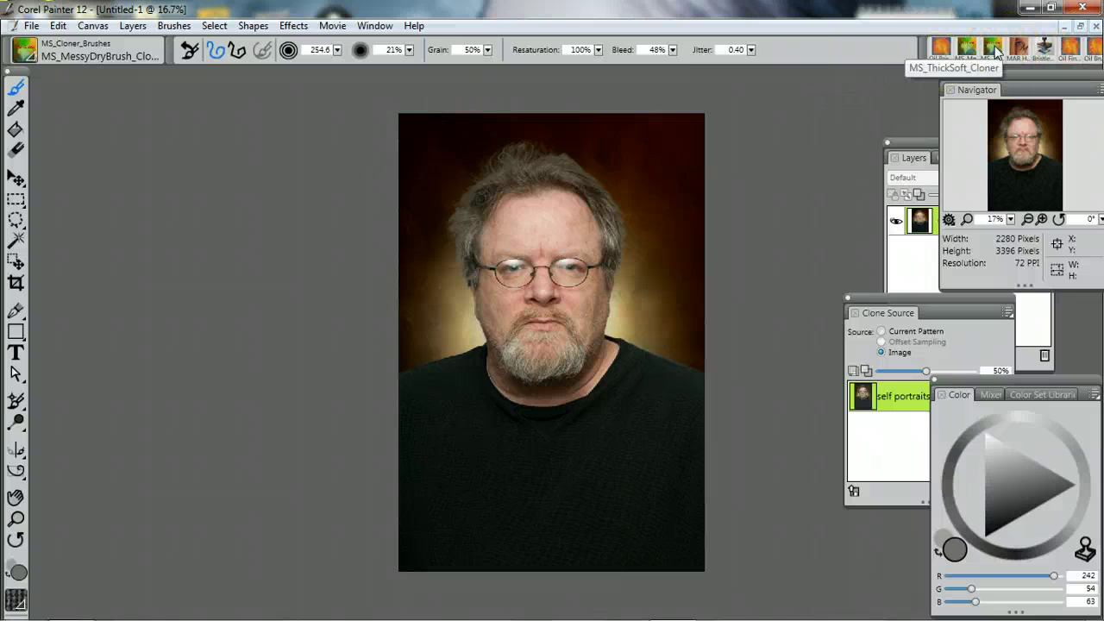
click(967, 49)
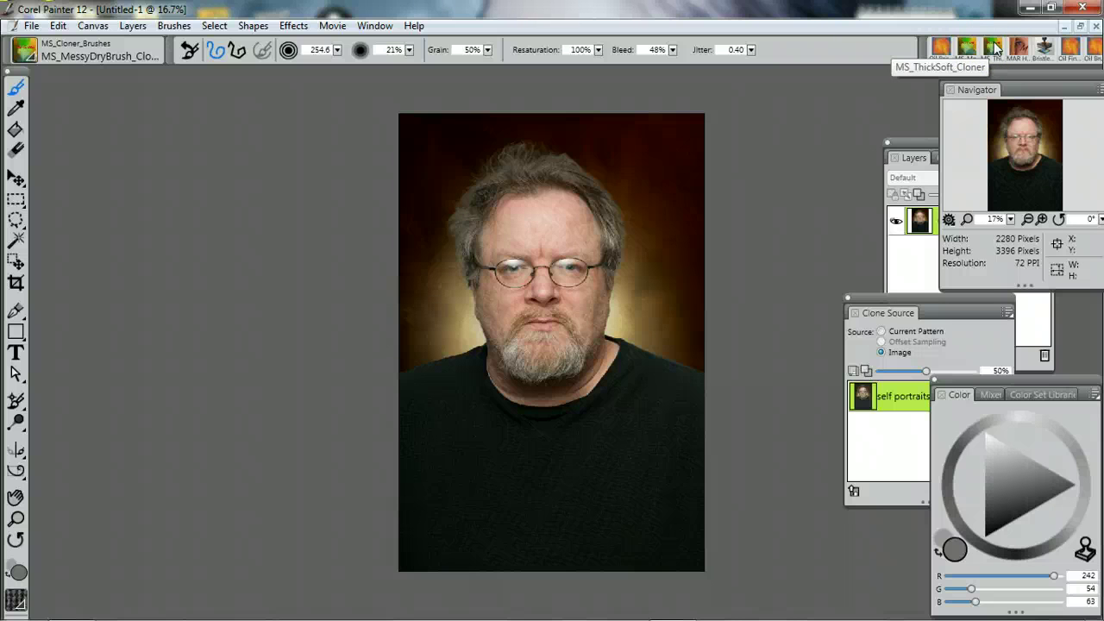
Choose the MS_ThickSoft_Cloner brush and set its size to about 83.5.
click(995, 49)
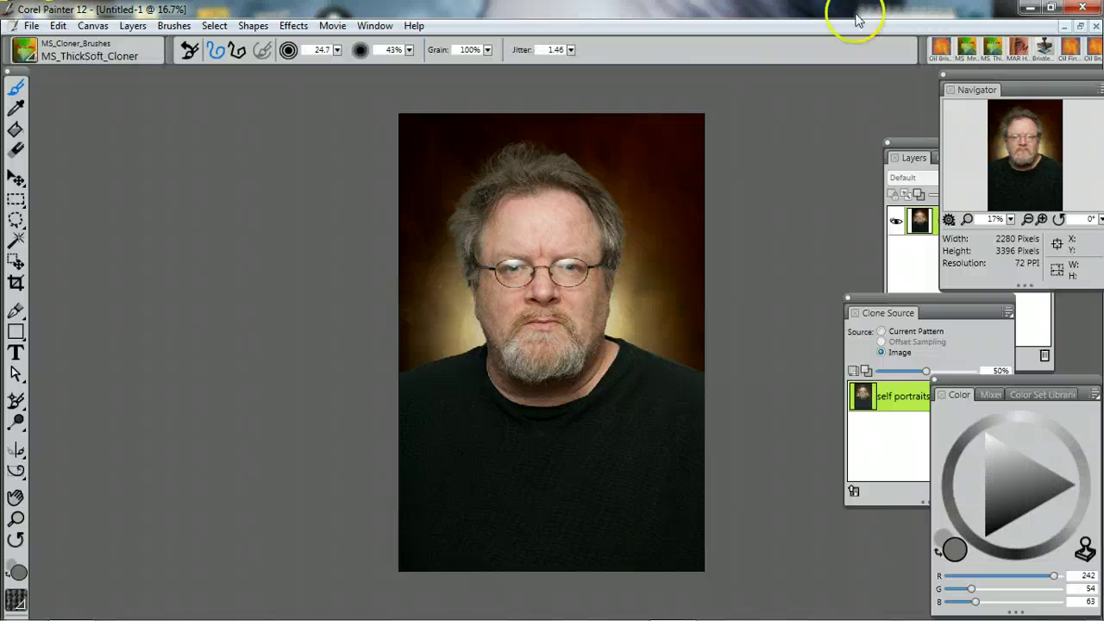
click(32, 59)
click(39, 411)
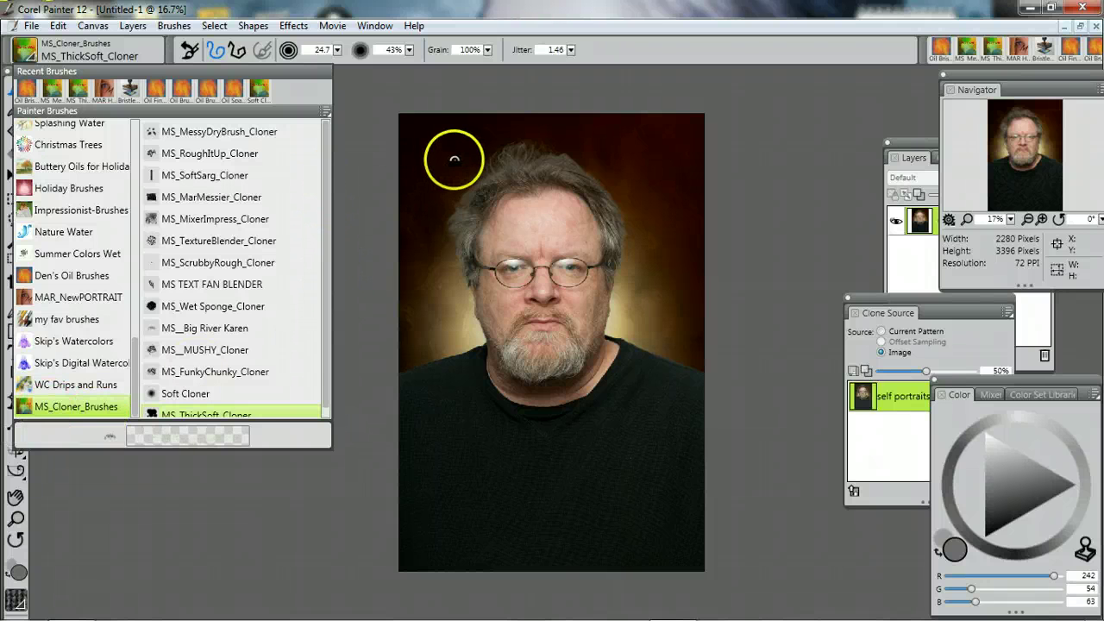
click(336, 50)
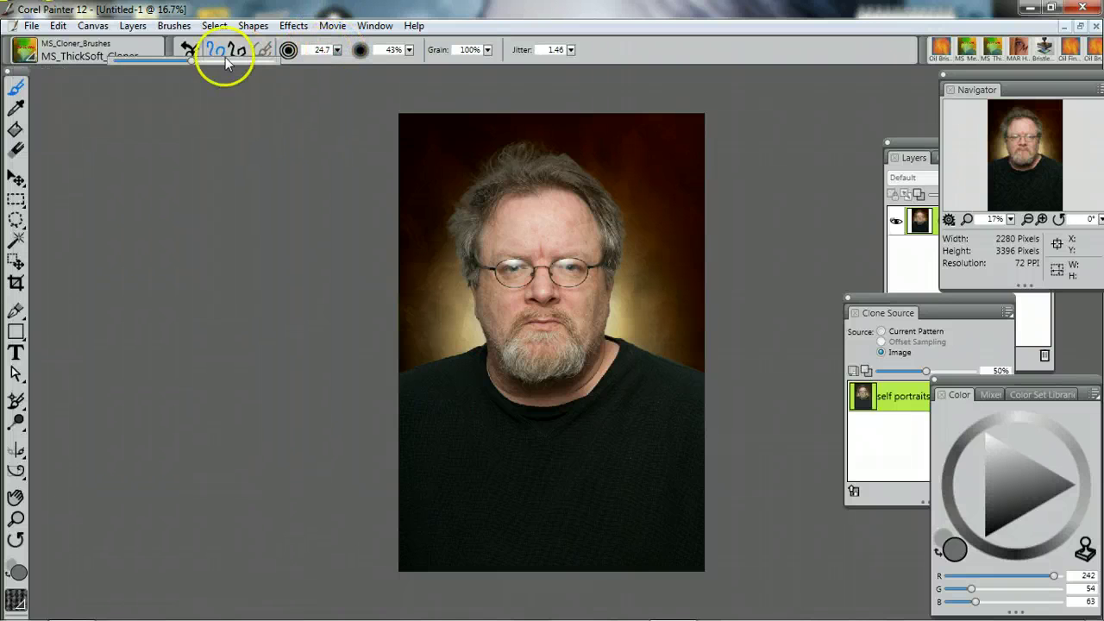
click(220, 60)
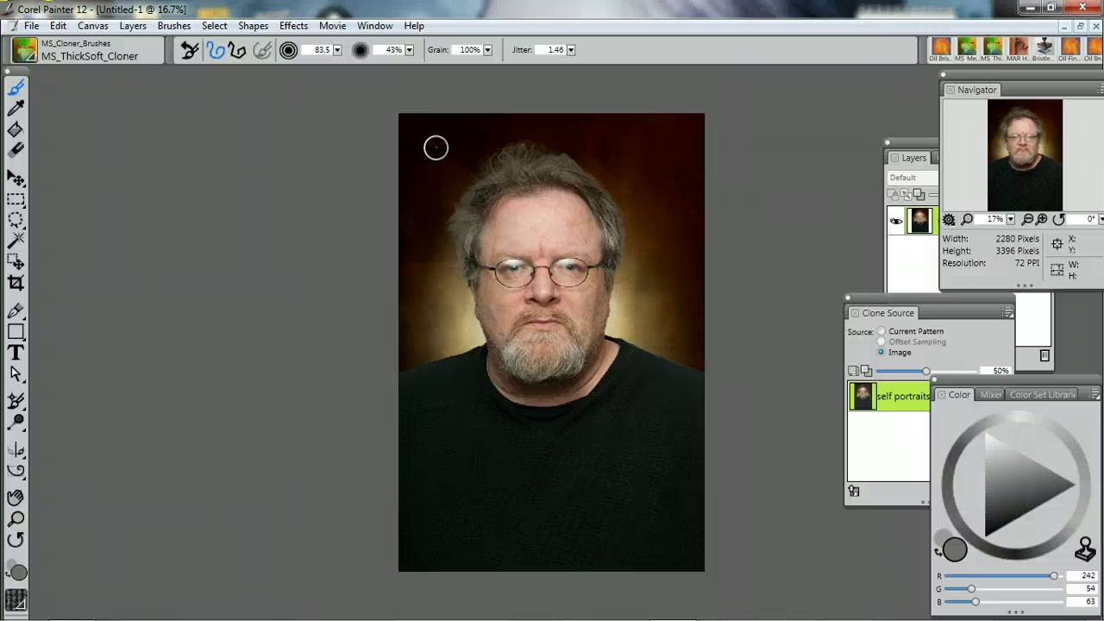
Paint over the backdrop around the head and soften the hair on both sides with cloner strokes.
click(607, 154)
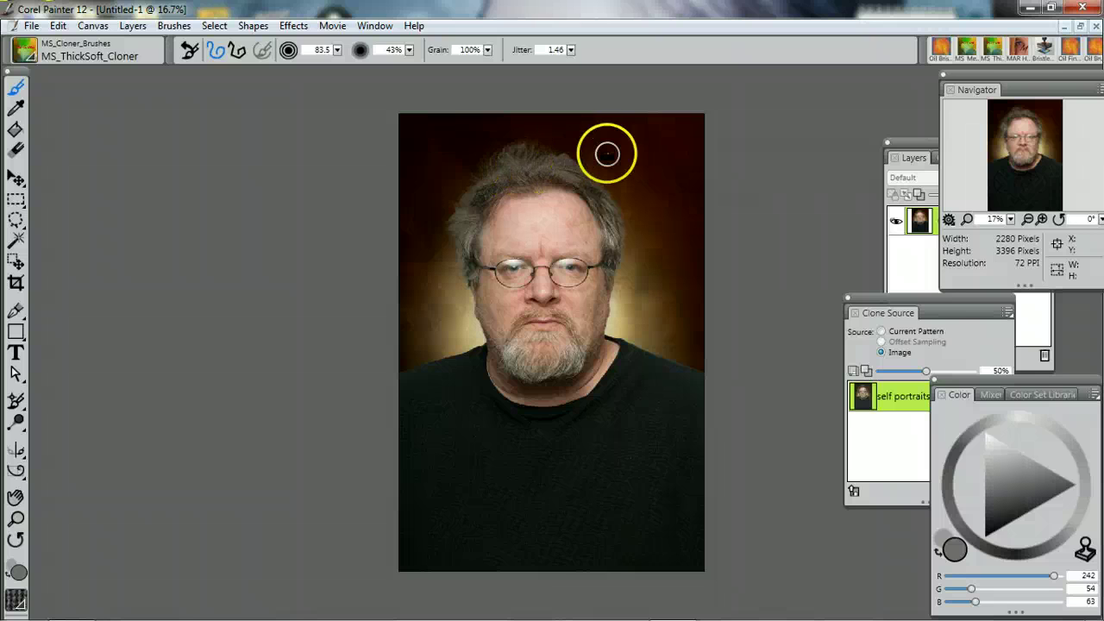
mouse_move(454, 208)
mouse_down()
mouse_move(374, 185)
mouse_move(400, 197)
mouse_move(441, 129)
mouse_move(468, 111)
mouse_move(420, 147)
mouse_move(430, 126)
mouse_move(467, 136)
mouse_move(457, 159)
mouse_move(483, 130)
mouse_up()
mouse_move(431, 166)
mouse_down()
mouse_move(415, 222)
mouse_move(433, 190)
mouse_move(441, 247)
mouse_move(418, 257)
mouse_move(460, 304)
mouse_move(447, 278)
mouse_move(444, 303)
mouse_move(413, 276)
mouse_move(416, 302)
mouse_move(450, 331)
mouse_move(467, 312)
mouse_move(462, 331)
mouse_move(445, 277)
mouse_move(444, 292)
mouse_move(429, 273)
mouse_move(373, 287)
mouse_move(462, 343)
mouse_up()
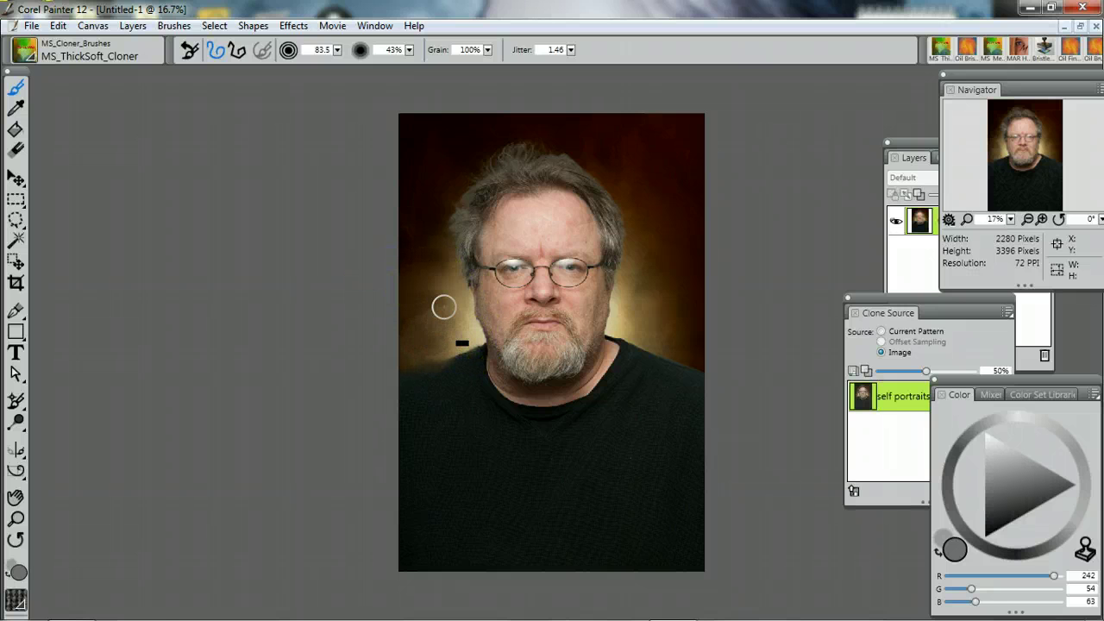
click(445, 251)
mouse_move(445, 251)
mouse_down()
mouse_move(574, 180)
mouse_move(577, 136)
mouse_move(539, 121)
mouse_move(604, 143)
mouse_move(634, 138)
mouse_move(629, 177)
mouse_move(666, 154)
mouse_move(693, 189)
mouse_move(690, 212)
mouse_move(636, 198)
mouse_move(606, 162)
mouse_move(629, 182)
mouse_move(648, 239)
mouse_move(674, 216)
mouse_move(690, 286)
mouse_move(631, 254)
mouse_move(655, 247)
mouse_move(629, 315)
mouse_move(652, 338)
mouse_move(626, 323)
mouse_move(682, 339)
mouse_move(649, 303)
mouse_move(664, 247)
mouse_move(659, 203)
mouse_move(640, 207)
mouse_move(646, 165)
mouse_move(629, 182)
mouse_move(608, 150)
mouse_move(685, 256)
mouse_move(661, 269)
mouse_move(713, 278)
mouse_move(641, 316)
mouse_move(656, 328)
mouse_move(646, 333)
mouse_move(680, 333)
mouse_move(650, 308)
mouse_move(678, 249)
mouse_move(656, 217)
mouse_move(678, 167)
mouse_move(639, 163)
mouse_move(571, 129)
mouse_move(585, 152)
mouse_move(654, 139)
mouse_move(672, 147)
mouse_move(670, 254)
mouse_move(693, 281)
mouse_move(652, 301)
mouse_move(446, 166)
mouse_move(503, 180)
mouse_move(469, 206)
mouse_up()
mouse_move(473, 219)
mouse_down()
mouse_move(466, 289)
mouse_move(473, 249)
mouse_move(463, 258)
mouse_move(486, 225)
mouse_move(495, 164)
mouse_move(516, 162)
mouse_move(514, 175)
mouse_move(527, 170)
mouse_move(518, 157)
mouse_move(499, 166)
mouse_move(547, 157)
mouse_move(563, 171)
mouse_move(516, 182)
mouse_move(558, 174)
mouse_move(633, 207)
mouse_move(592, 186)
mouse_move(568, 164)
mouse_move(573, 154)
mouse_move(557, 161)
mouse_move(621, 233)
mouse_move(622, 251)
mouse_move(614, 226)
mouse_move(618, 262)
mouse_move(596, 197)
mouse_move(552, 179)
mouse_move(540, 186)
mouse_move(596, 197)
mouse_move(593, 182)
mouse_move(555, 157)
mouse_move(662, 229)
mouse_move(648, 246)
mouse_move(605, 225)
mouse_move(609, 280)
mouse_up()
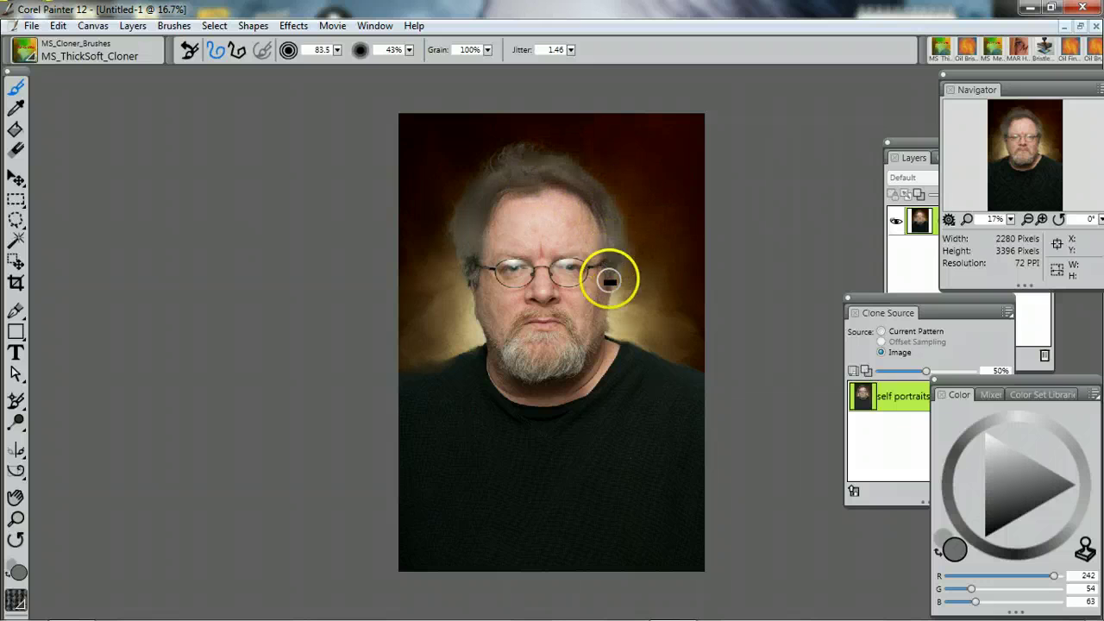
Paint over the shoulders, neckline and whole black sweater until its knit texture is smoothed out.
mouse_move(443, 264)
mouse_down()
mouse_move(471, 279)
mouse_move(472, 261)
mouse_move(469, 302)
mouse_move(474, 252)
mouse_move(457, 369)
mouse_up()
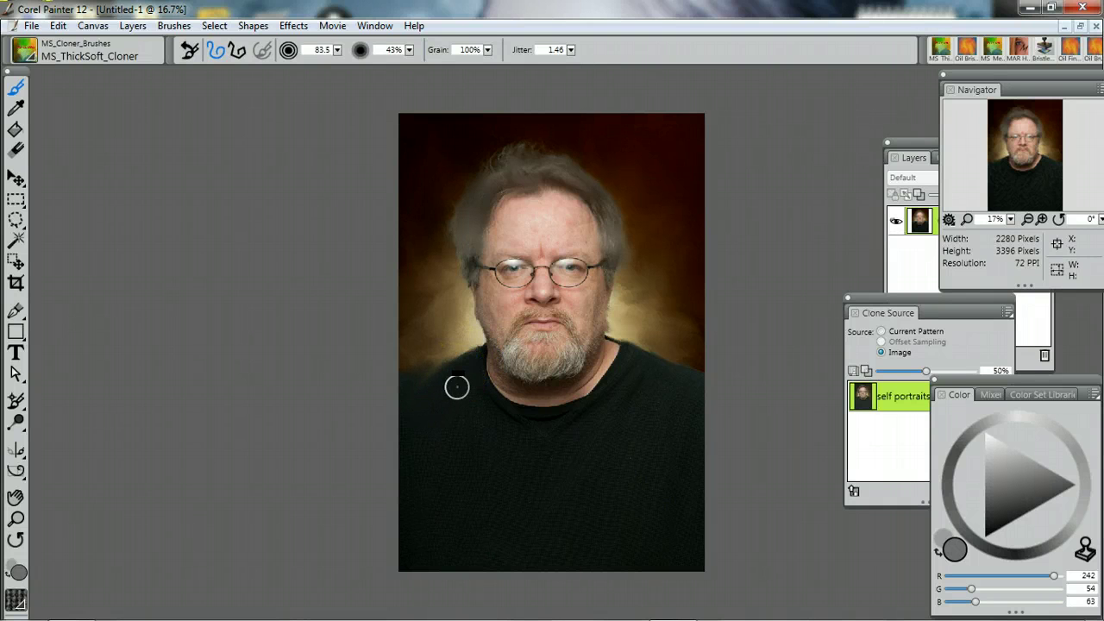
mouse_move(461, 331)
mouse_down()
mouse_move(450, 357)
mouse_move(481, 344)
mouse_move(413, 374)
mouse_move(477, 346)
mouse_move(635, 345)
mouse_move(692, 352)
mouse_move(648, 351)
mouse_move(693, 355)
mouse_move(667, 370)
mouse_move(708, 368)
mouse_move(603, 326)
mouse_move(601, 341)
mouse_move(620, 345)
mouse_move(609, 339)
mouse_move(648, 321)
mouse_move(632, 297)
mouse_move(526, 420)
mouse_move(618, 351)
mouse_move(569, 391)
mouse_move(592, 370)
mouse_move(573, 388)
mouse_move(478, 392)
mouse_move(509, 388)
mouse_move(518, 401)
mouse_move(614, 366)
mouse_move(578, 394)
mouse_move(646, 360)
mouse_move(621, 403)
mouse_move(656, 387)
mouse_up()
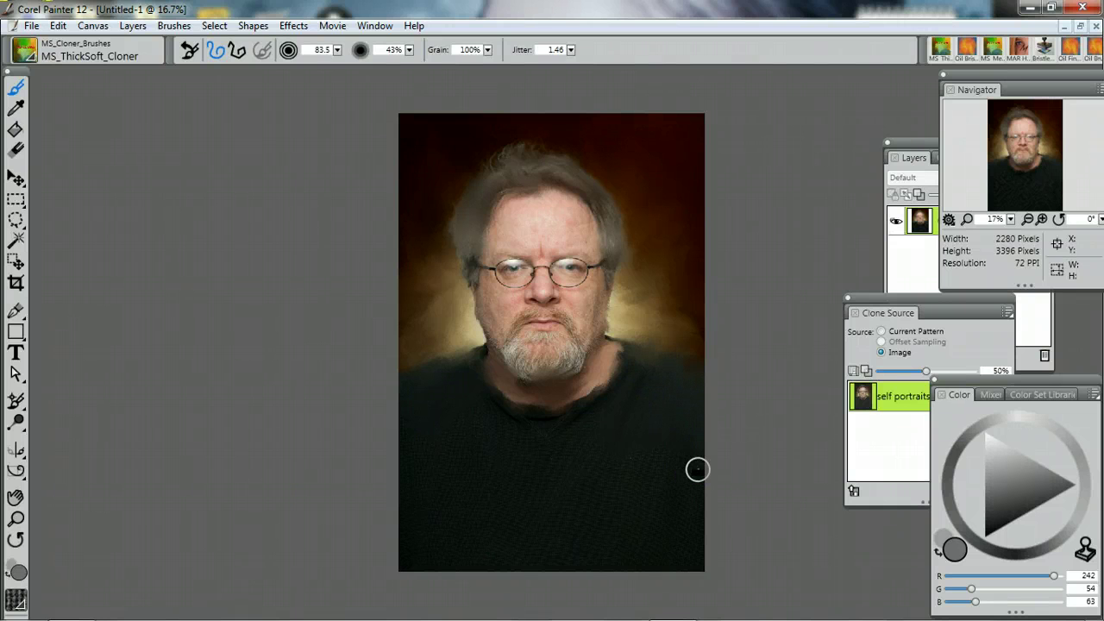
drag(614, 361, 638, 400)
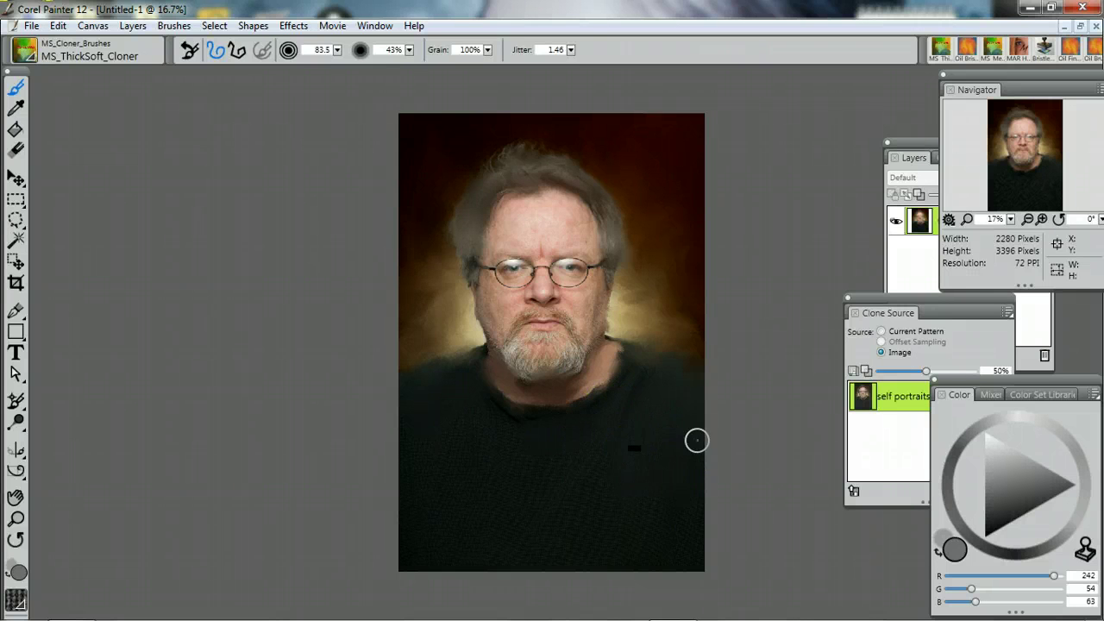
mouse_move(703, 536)
mouse_down()
mouse_move(677, 515)
mouse_move(688, 504)
mouse_up()
mouse_move(534, 354)
mouse_down()
mouse_move(658, 322)
mouse_move(581, 426)
mouse_move(606, 405)
mouse_move(465, 452)
mouse_move(500, 401)
mouse_move(557, 402)
mouse_move(475, 360)
mouse_move(484, 354)
mouse_move(466, 491)
mouse_up()
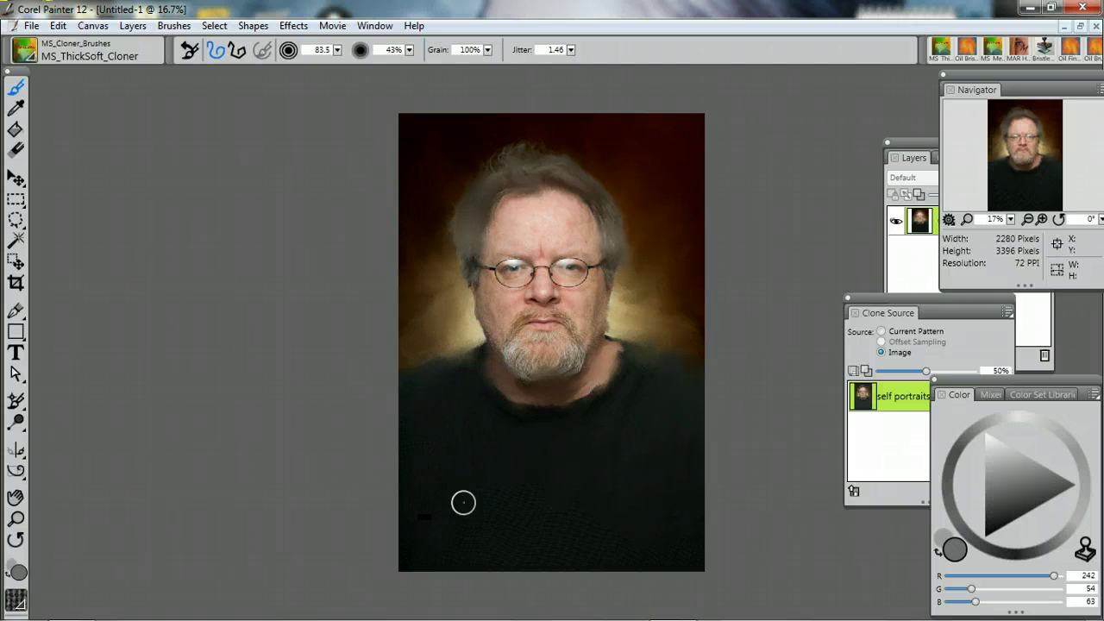
mouse_move(405, 431)
mouse_down()
mouse_move(454, 486)
mouse_move(490, 530)
mouse_move(458, 533)
mouse_up()
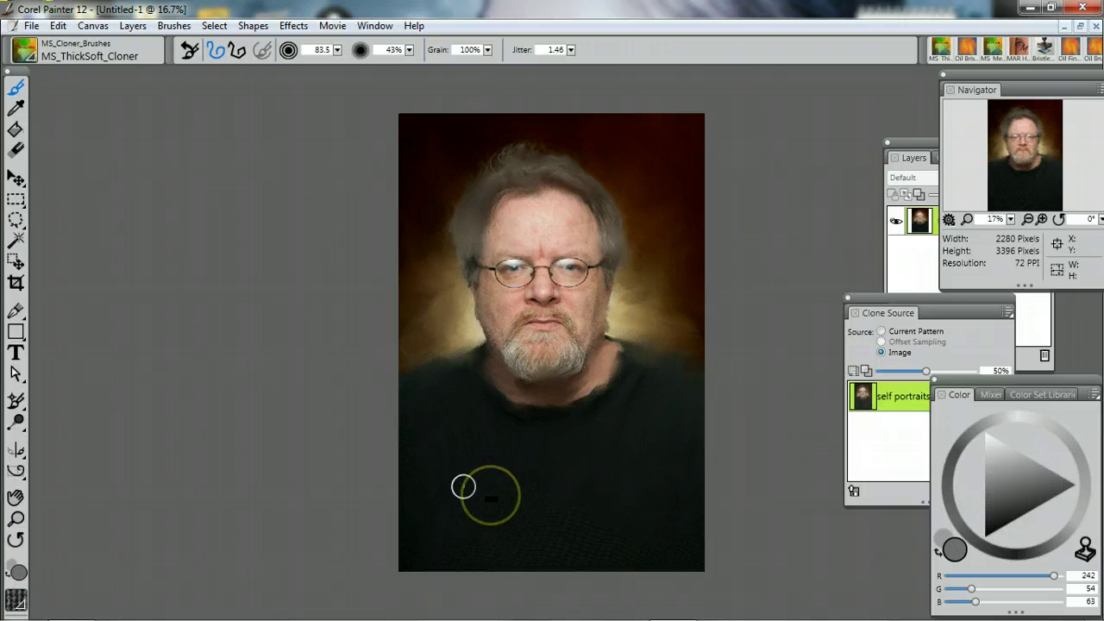
mouse_move(490, 495)
mouse_down()
mouse_move(483, 540)
mouse_move(458, 546)
mouse_move(567, 537)
mouse_move(590, 548)
mouse_up()
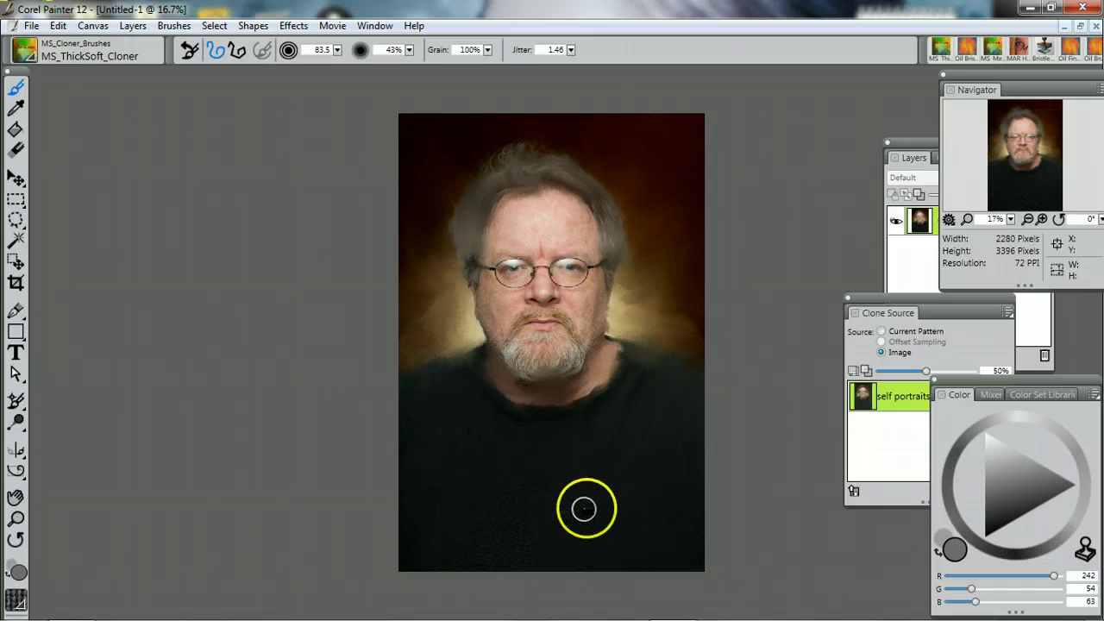
mouse_move(584, 508)
mouse_down()
mouse_move(560, 528)
mouse_move(529, 510)
mouse_up()
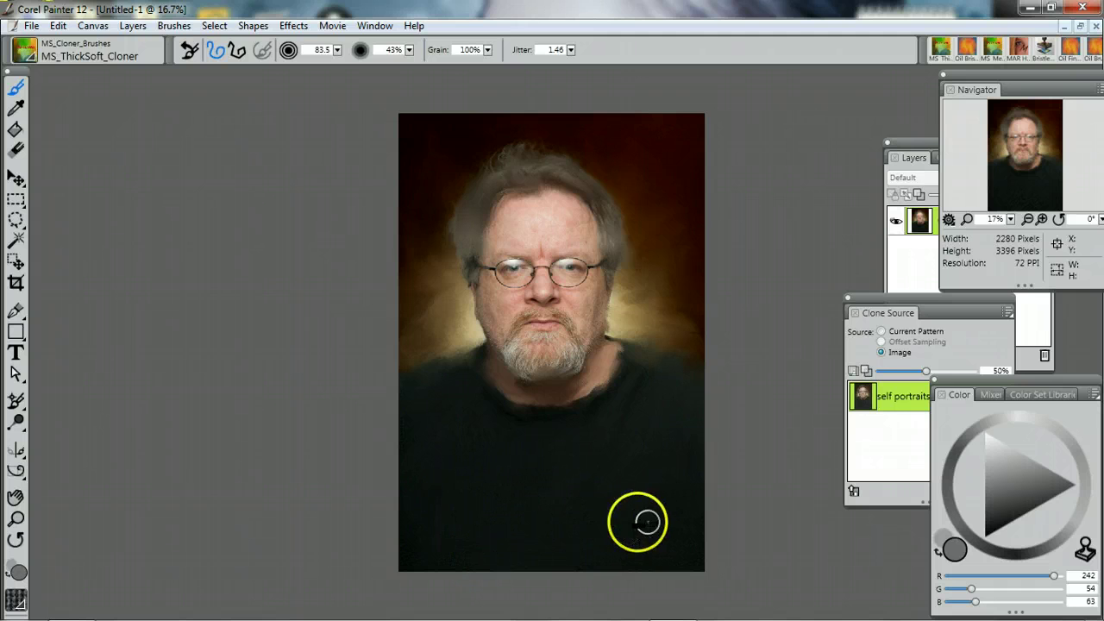
mouse_move(647, 521)
mouse_down()
mouse_move(571, 514)
mouse_move(584, 503)
mouse_move(513, 490)
mouse_move(485, 467)
mouse_move(496, 494)
mouse_move(461, 423)
mouse_move(468, 483)
mouse_move(393, 434)
mouse_move(367, 384)
mouse_move(402, 414)
mouse_move(407, 468)
mouse_move(693, 412)
mouse_move(687, 381)
mouse_move(596, 325)
mouse_move(672, 363)
mouse_move(701, 350)
mouse_move(598, 419)
mouse_move(579, 406)
mouse_move(601, 391)
mouse_move(584, 395)
mouse_move(580, 382)
mouse_move(596, 388)
mouse_move(684, 351)
mouse_move(702, 363)
mouse_move(662, 393)
mouse_move(709, 406)
mouse_move(666, 509)
mouse_move(675, 547)
mouse_move(694, 519)
mouse_move(693, 561)
mouse_move(528, 523)
mouse_move(468, 479)
mouse_up()
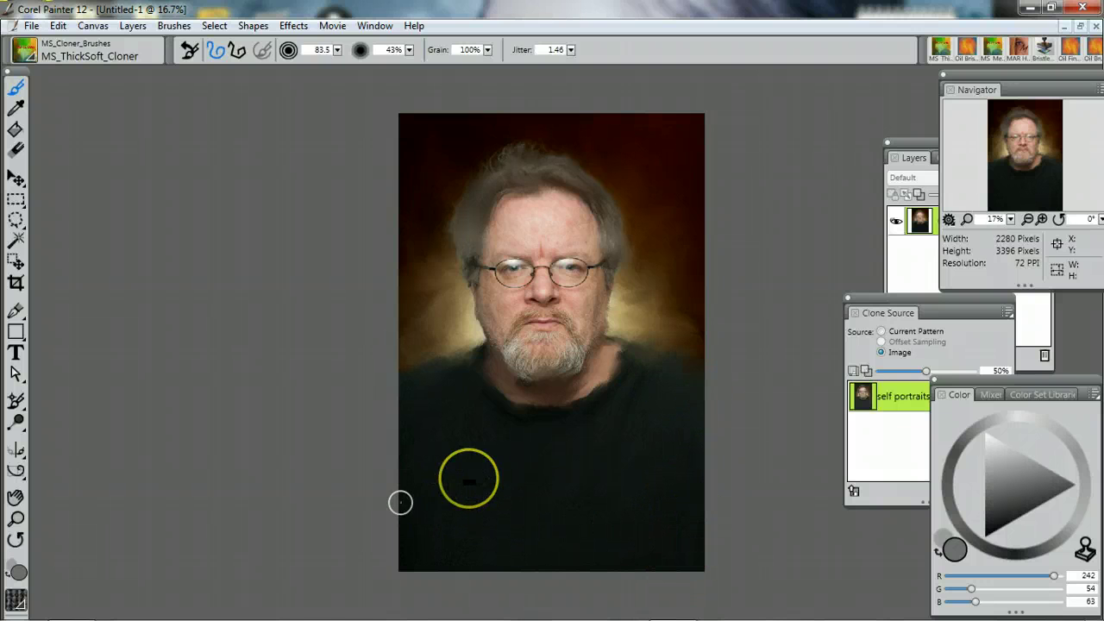
mouse_move(410, 548)
mouse_down()
mouse_move(484, 542)
mouse_move(490, 492)
mouse_move(522, 478)
mouse_move(486, 455)
mouse_move(616, 315)
mouse_move(671, 199)
mouse_move(635, 159)
mouse_move(438, 311)
mouse_move(479, 271)
mouse_up()
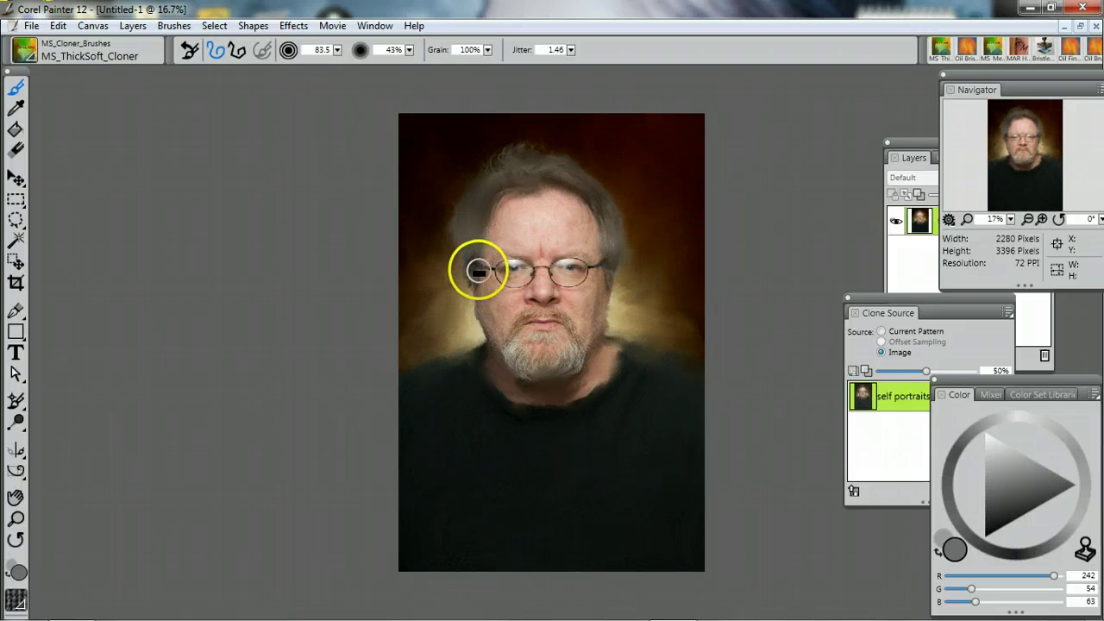
View the portrait at actual size and paint over the hair beside the forehead.
click(374, 27)
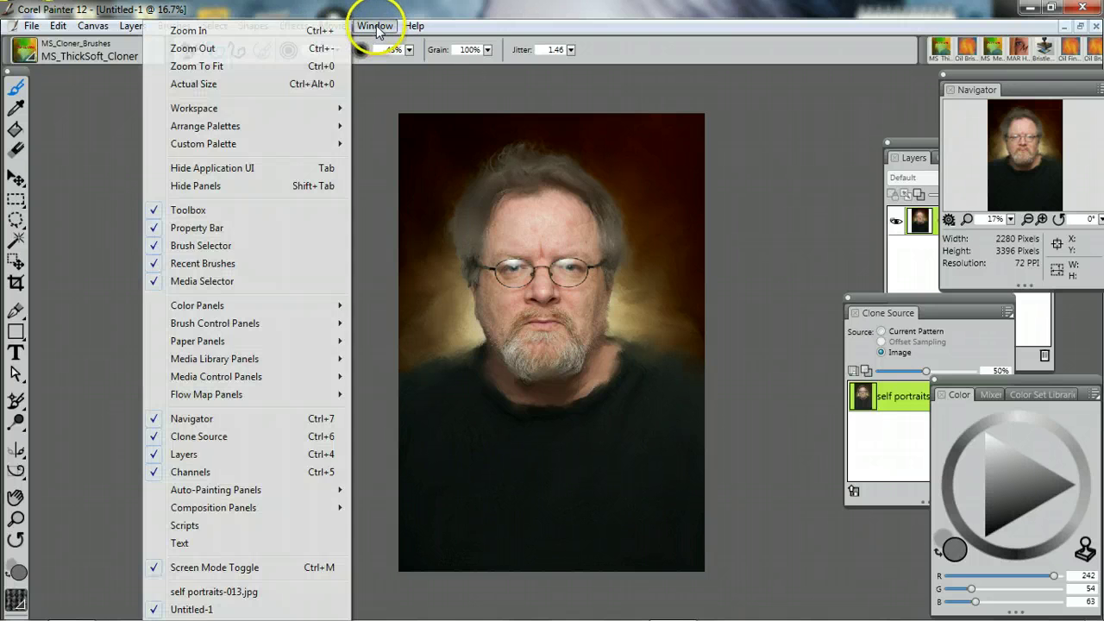
click(247, 91)
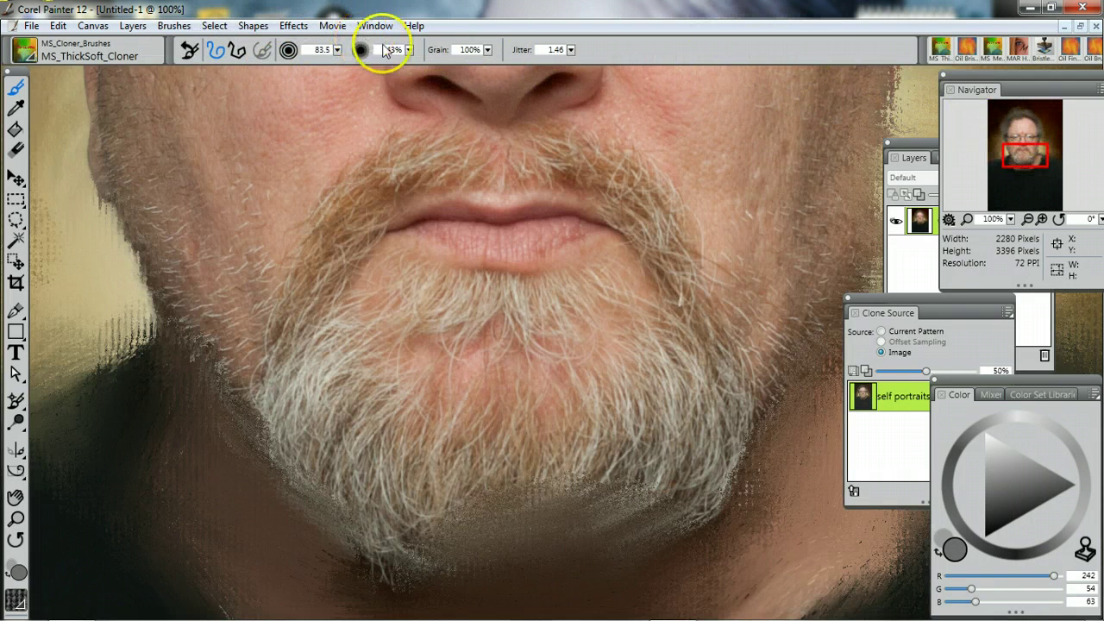
drag(1017, 157, 1020, 125)
mouse_move(185, 209)
mouse_down()
mouse_move(170, 255)
mouse_move(213, 212)
mouse_move(138, 337)
mouse_up()
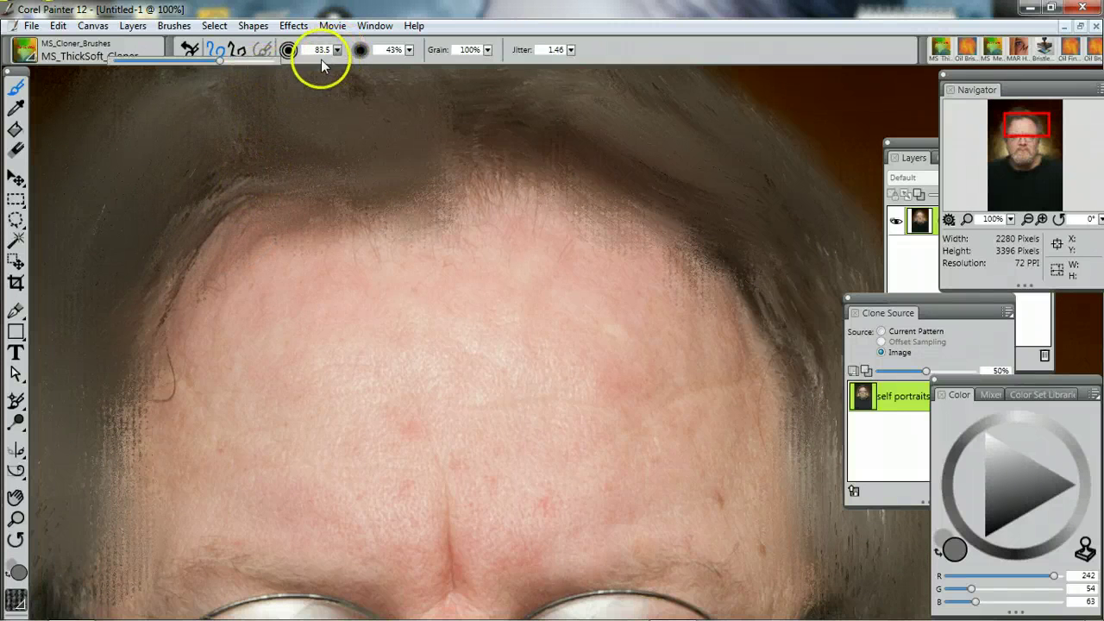
Paint over the forehead skin up to the hairline and eyebrows, using brush sizes 70.2 and 53.2.
click(167, 61)
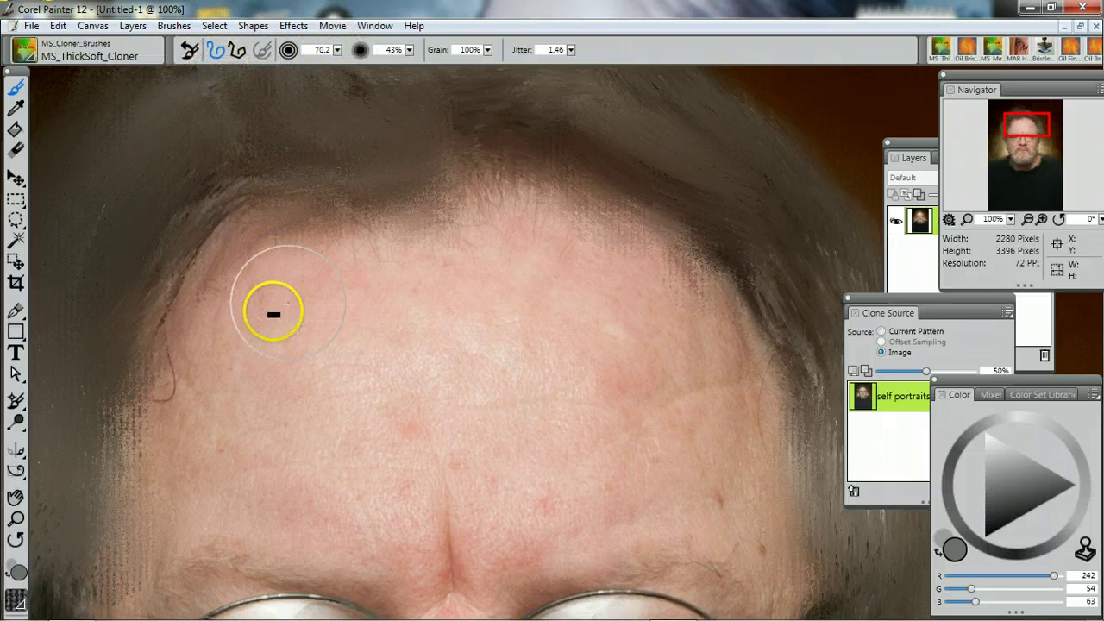
mouse_move(266, 311)
mouse_down()
mouse_move(282, 342)
mouse_move(225, 340)
mouse_move(239, 370)
mouse_up()
mouse_move(203, 437)
mouse_down()
mouse_move(304, 420)
mouse_move(234, 449)
mouse_move(253, 482)
mouse_move(404, 455)
mouse_move(457, 406)
mouse_move(459, 340)
mouse_move(519, 286)
mouse_move(525, 309)
mouse_move(476, 307)
mouse_move(476, 277)
mouse_move(454, 273)
mouse_move(532, 307)
mouse_up()
mouse_move(475, 274)
mouse_down()
mouse_move(387, 344)
mouse_move(444, 348)
mouse_up()
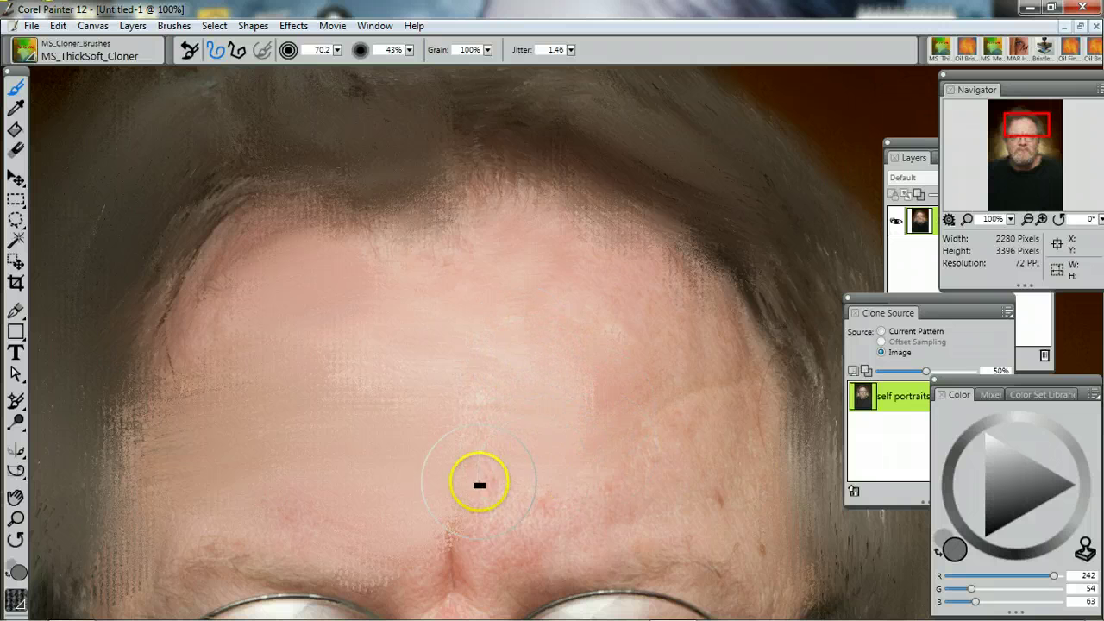
mouse_move(641, 448)
mouse_down()
mouse_move(651, 362)
mouse_move(702, 325)
mouse_move(646, 296)
mouse_up()
mouse_move(521, 231)
mouse_down()
mouse_move(652, 389)
mouse_move(732, 462)
mouse_move(728, 475)
mouse_move(638, 500)
mouse_move(597, 532)
mouse_move(688, 504)
mouse_move(746, 524)
mouse_move(771, 519)
mouse_move(771, 474)
mouse_move(702, 283)
mouse_move(554, 222)
mouse_move(545, 201)
mouse_move(433, 233)
mouse_move(303, 246)
mouse_move(244, 223)
mouse_move(194, 273)
mouse_up()
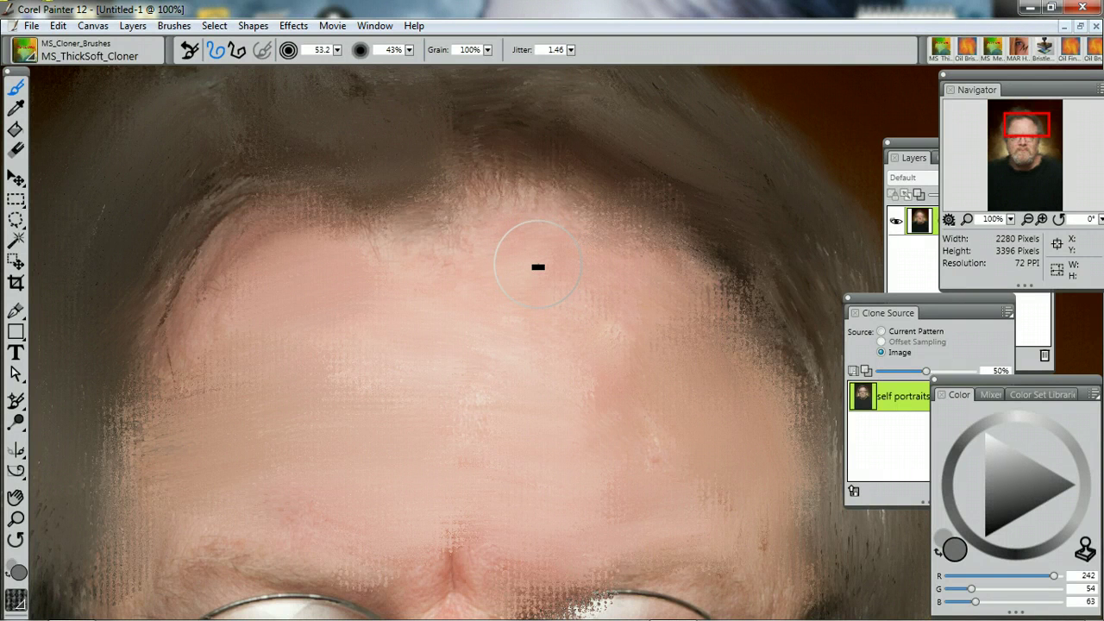
mouse_move(475, 599)
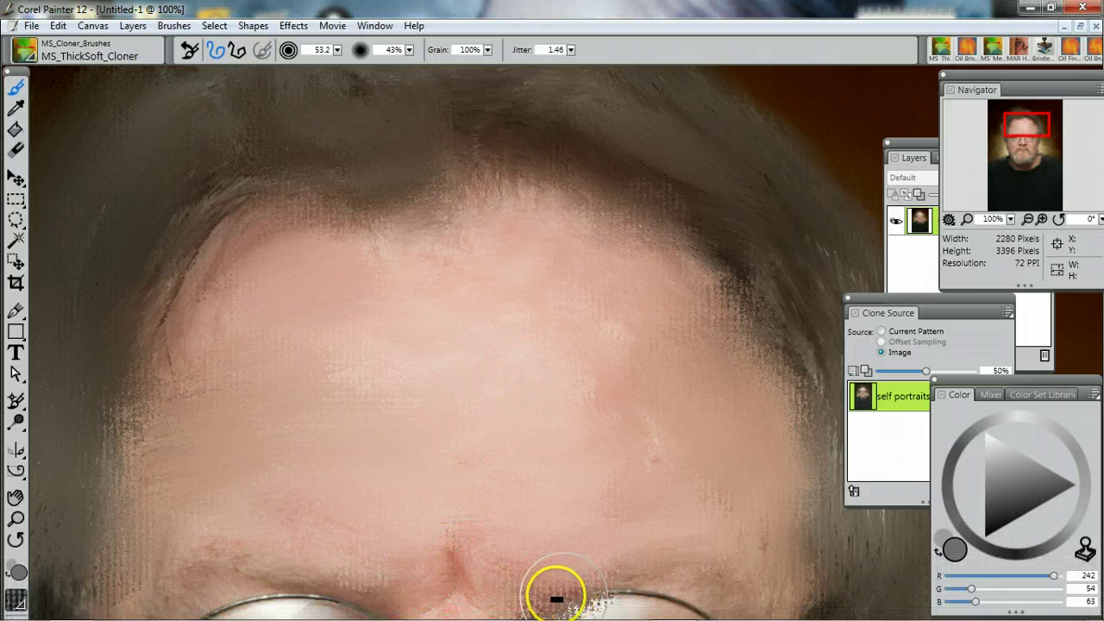
Paint over the cheek below the glasses' left lens and over the nose and its bridge.
click(1024, 138)
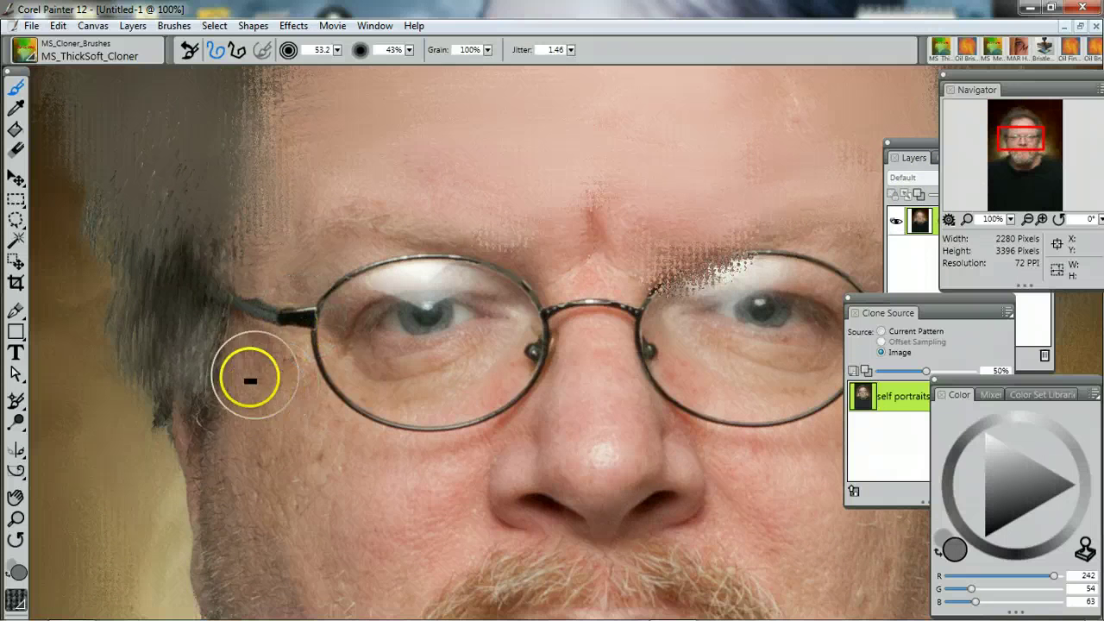
mouse_move(250, 379)
mouse_down()
mouse_move(245, 461)
mouse_move(240, 371)
mouse_move(257, 533)
mouse_move(242, 538)
mouse_move(293, 544)
mouse_move(362, 474)
mouse_up()
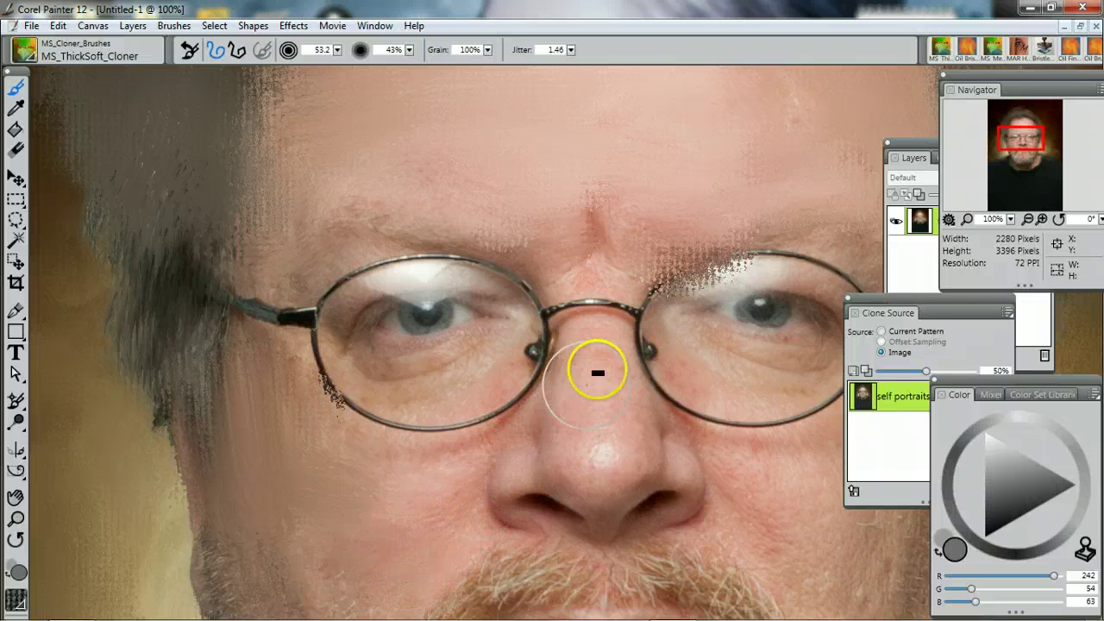
mouse_move(597, 372)
mouse_down()
mouse_move(584, 265)
mouse_move(598, 319)
mouse_move(599, 476)
mouse_move(622, 459)
mouse_move(673, 469)
mouse_move(642, 495)
mouse_move(535, 472)
mouse_move(552, 490)
mouse_move(523, 491)
mouse_move(518, 478)
mouse_move(693, 264)
mouse_move(704, 284)
mouse_move(715, 351)
mouse_up()
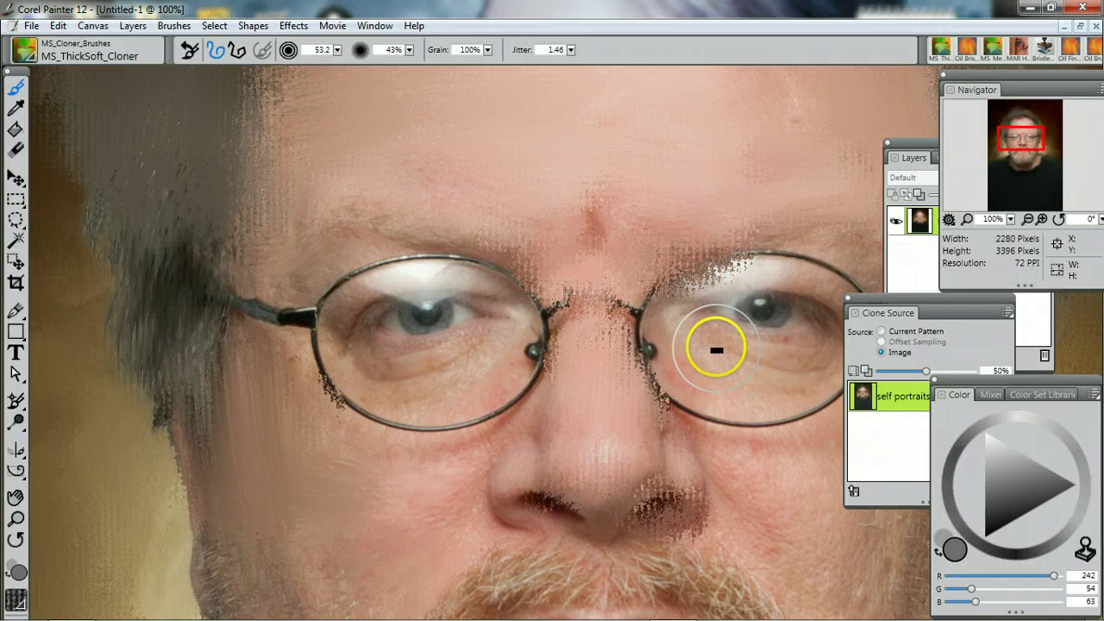
Reduce the brush size to 9.2 and paint over the left eye and its round lens frame.
key(bracketleft)
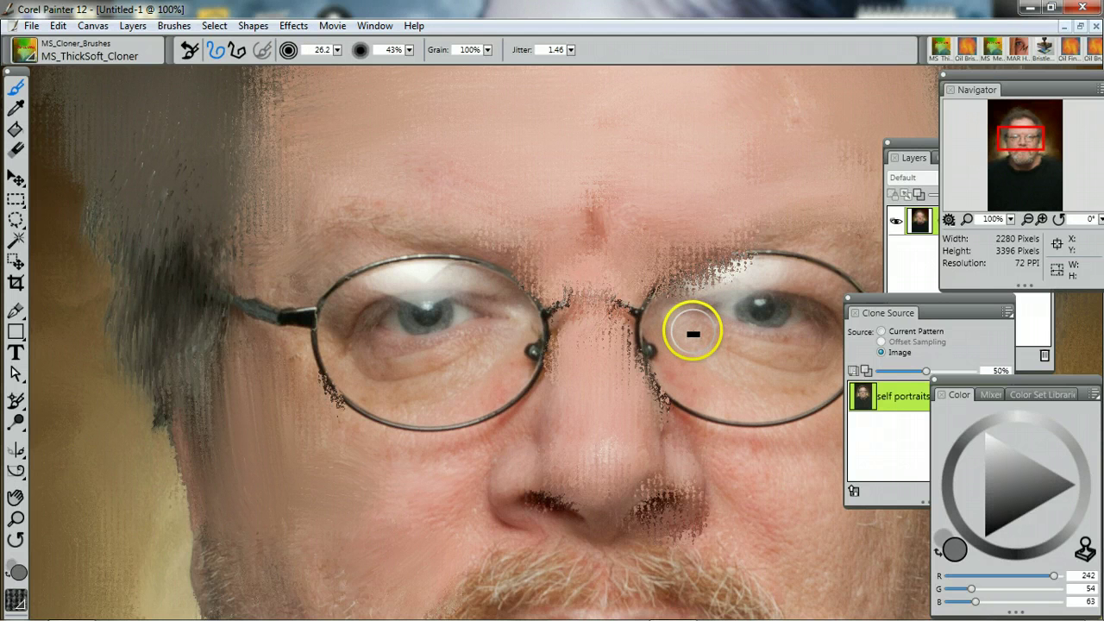
mouse_move(443, 342)
mouse_down()
mouse_move(363, 356)
mouse_move(440, 364)
mouse_move(406, 374)
mouse_move(477, 344)
mouse_move(432, 383)
mouse_move(474, 376)
mouse_move(438, 387)
mouse_move(467, 404)
mouse_move(501, 378)
mouse_move(393, 374)
mouse_move(370, 359)
mouse_move(382, 367)
mouse_move(393, 338)
mouse_move(342, 298)
mouse_move(325, 314)
mouse_move(342, 301)
mouse_move(341, 315)
mouse_move(382, 321)
mouse_up()
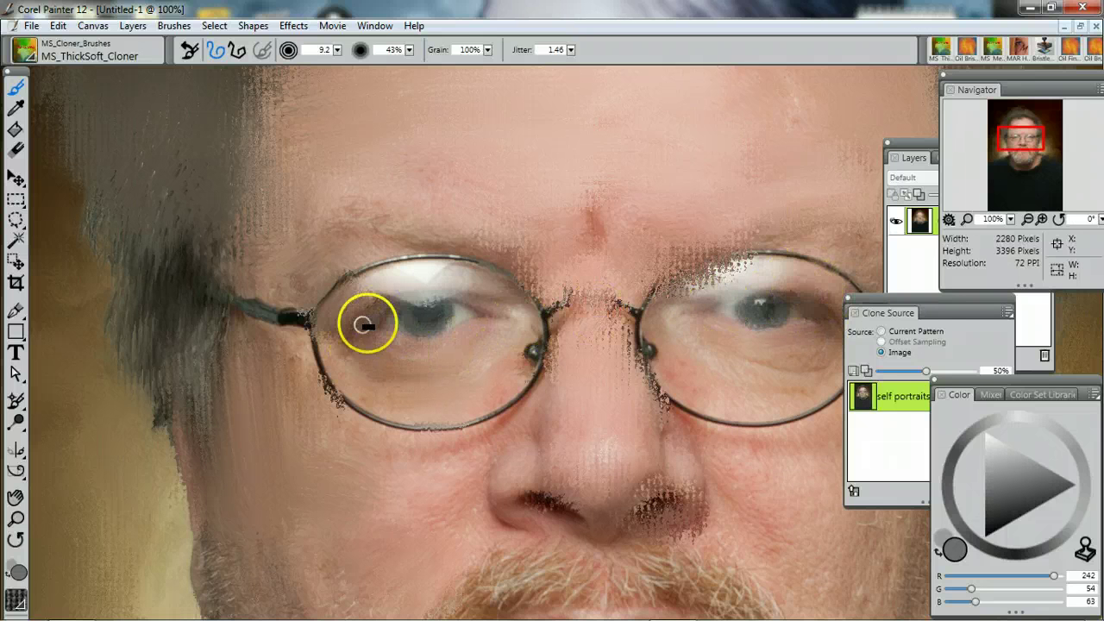
mouse_move(362, 325)
mouse_down()
mouse_move(327, 323)
mouse_move(335, 360)
mouse_move(287, 328)
mouse_move(310, 325)
mouse_move(335, 384)
mouse_move(312, 347)
mouse_move(324, 376)
mouse_move(381, 414)
mouse_move(325, 389)
mouse_move(400, 422)
mouse_move(358, 415)
mouse_move(414, 421)
mouse_move(381, 423)
mouse_move(456, 422)
mouse_move(447, 428)
mouse_move(501, 407)
mouse_move(483, 415)
mouse_move(535, 376)
mouse_move(538, 321)
mouse_up()
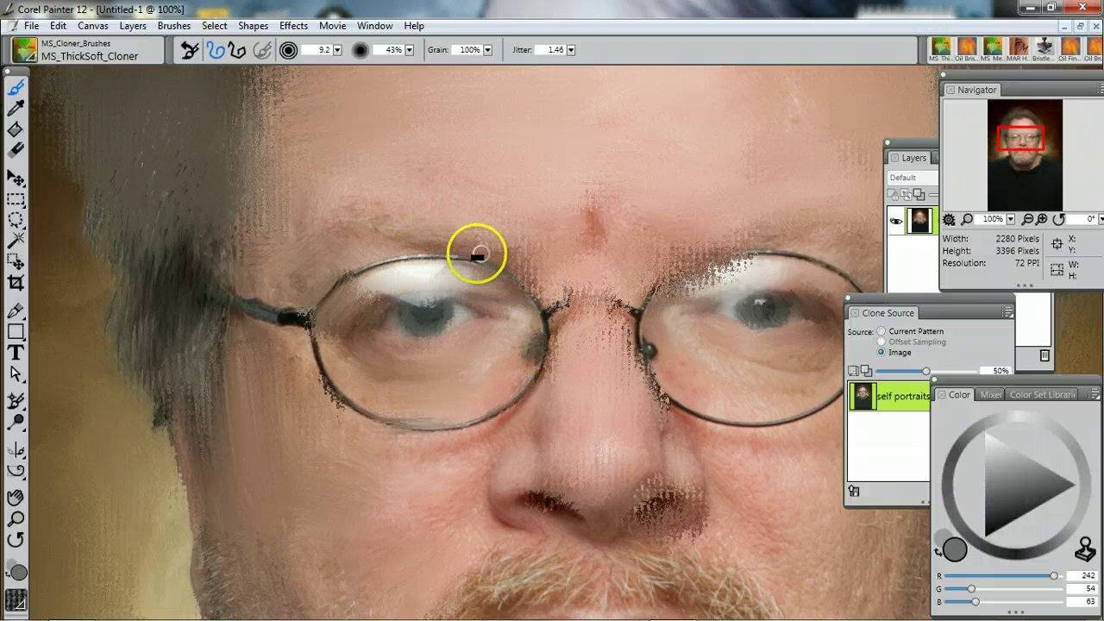
drag(479, 255, 434, 259)
mouse_move(342, 286)
mouse_down()
mouse_move(316, 326)
mouse_move(322, 354)
mouse_move(296, 310)
mouse_move(305, 322)
mouse_move(333, 311)
mouse_move(339, 331)
mouse_move(316, 381)
mouse_move(303, 346)
mouse_move(311, 335)
mouse_move(340, 402)
mouse_move(337, 390)
mouse_move(375, 423)
mouse_move(414, 420)
mouse_up()
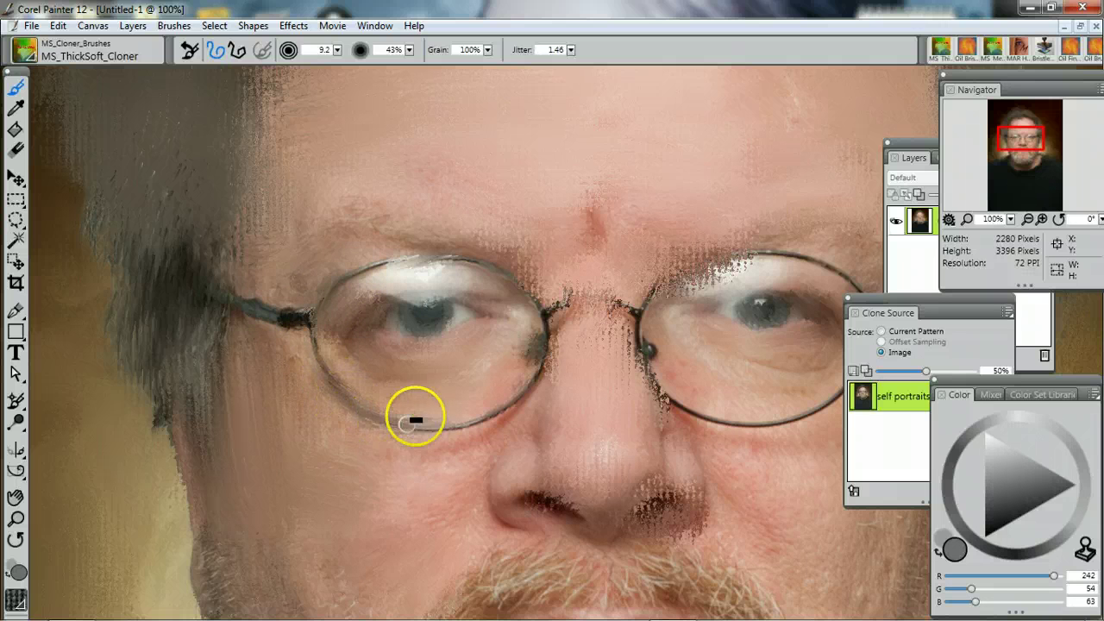
drag(496, 412, 534, 377)
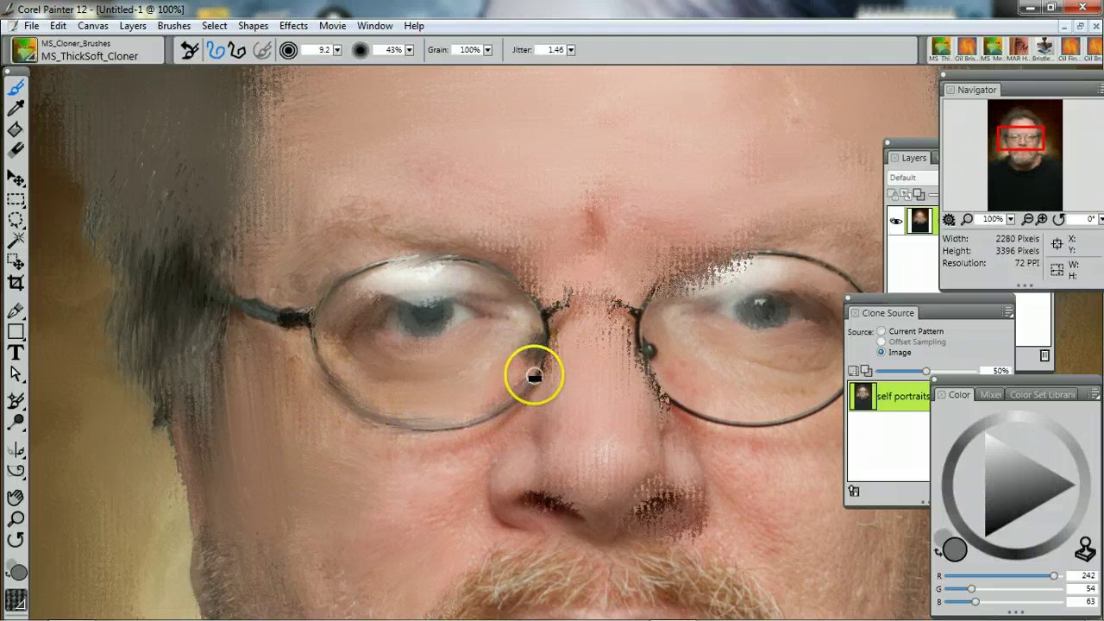
Paint over the right eye and its lens frame, moving the Clone Source palette aside to reach the frame's outer edge.
mouse_move(640, 320)
mouse_down()
mouse_move(666, 280)
mouse_move(722, 261)
mouse_move(812, 258)
mouse_move(775, 253)
mouse_move(815, 273)
mouse_up()
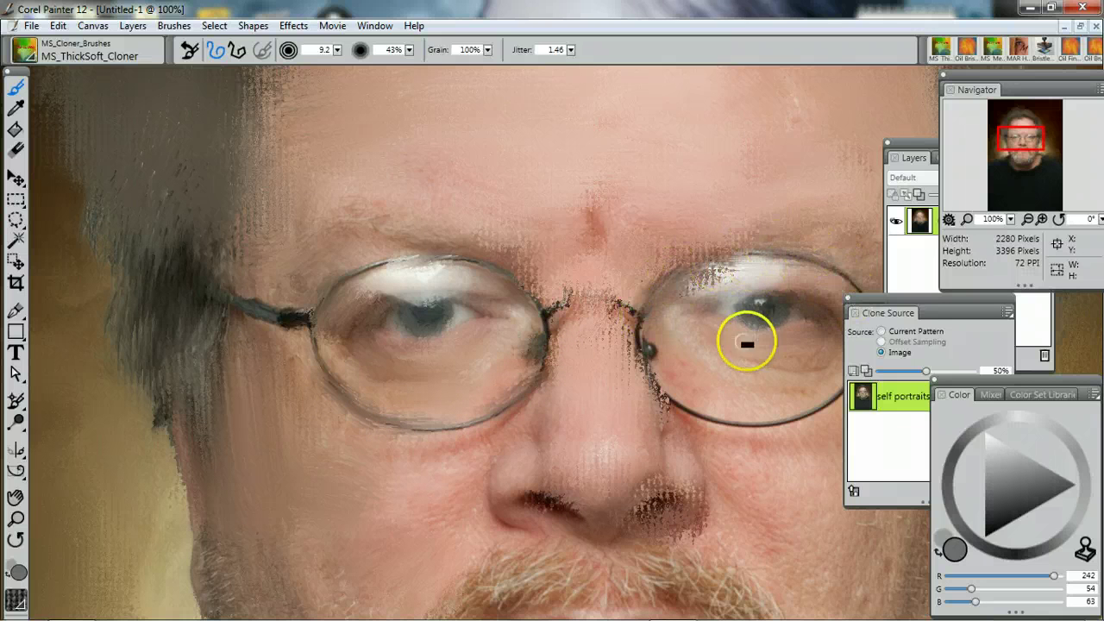
drag(652, 371, 639, 317)
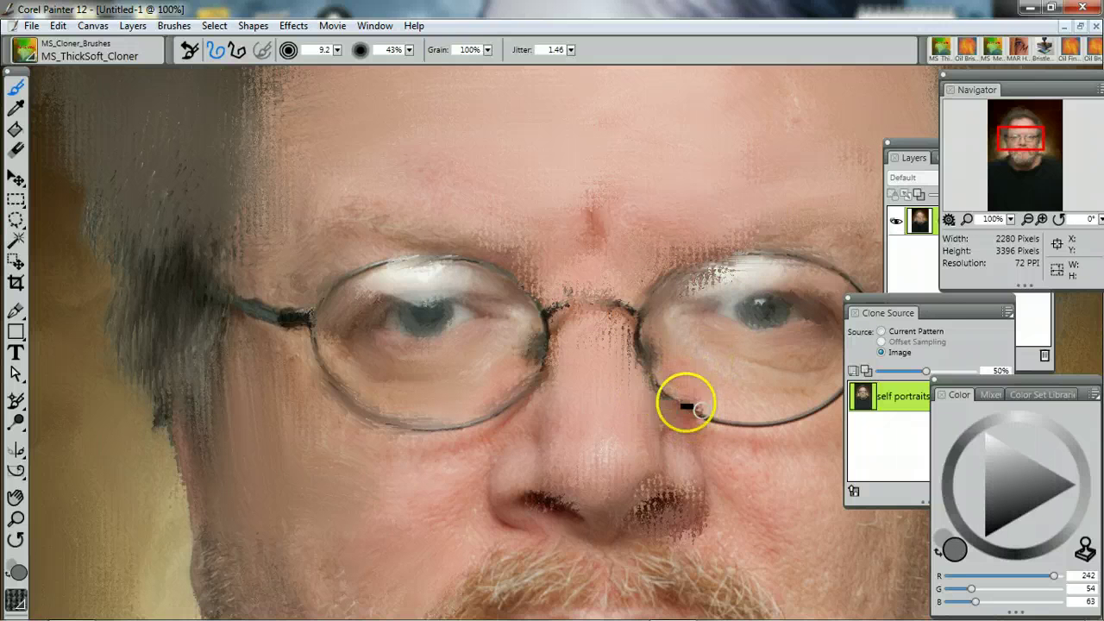
mouse_move(730, 417)
mouse_down()
mouse_move(696, 409)
mouse_move(799, 414)
mouse_up()
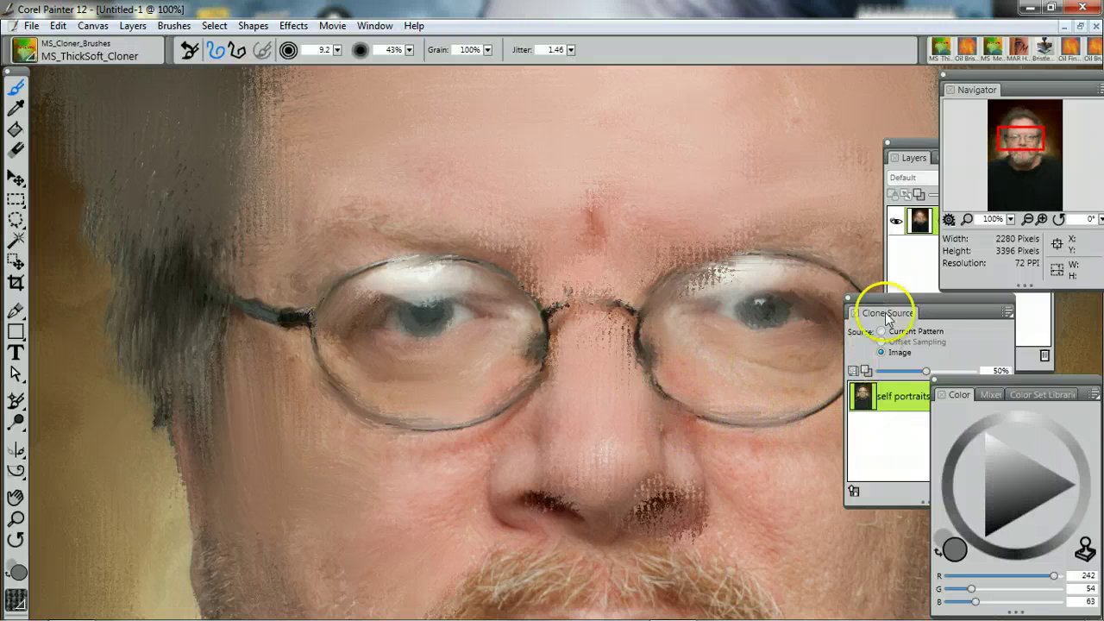
drag(894, 304, 973, 306)
mouse_move(866, 341)
mouse_down()
mouse_move(878, 315)
mouse_move(869, 294)
mouse_move(852, 363)
mouse_move(827, 400)
mouse_move(793, 416)
mouse_move(853, 354)
mouse_move(871, 301)
mouse_up()
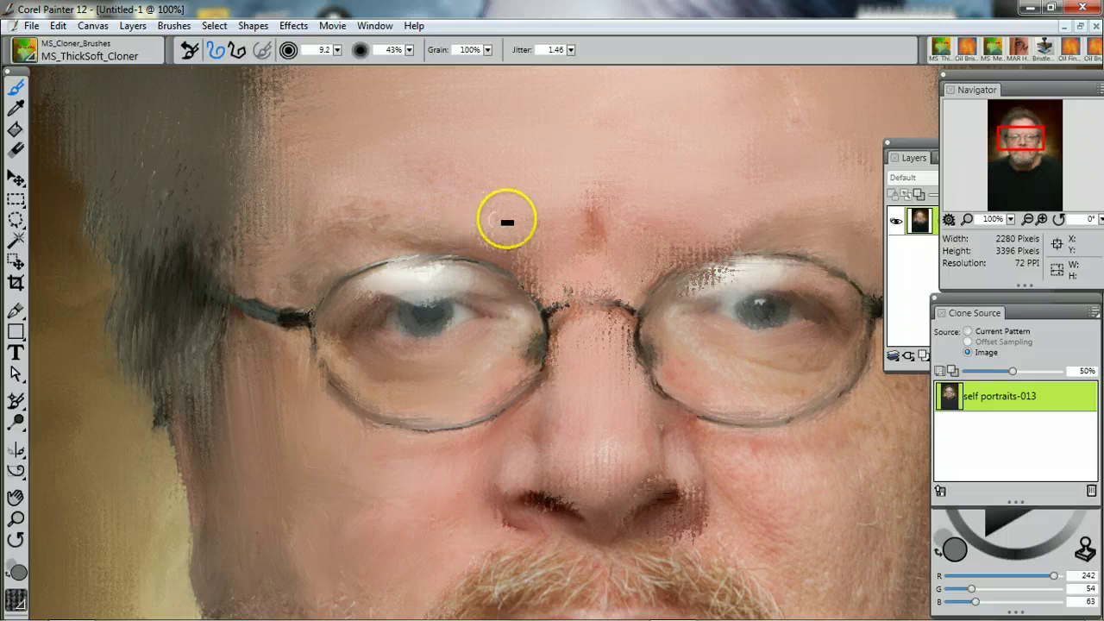
Set the brush size to 23.0 and paint over the white glare on the upper part of both glasses lenses.
click(338, 50)
click(191, 62)
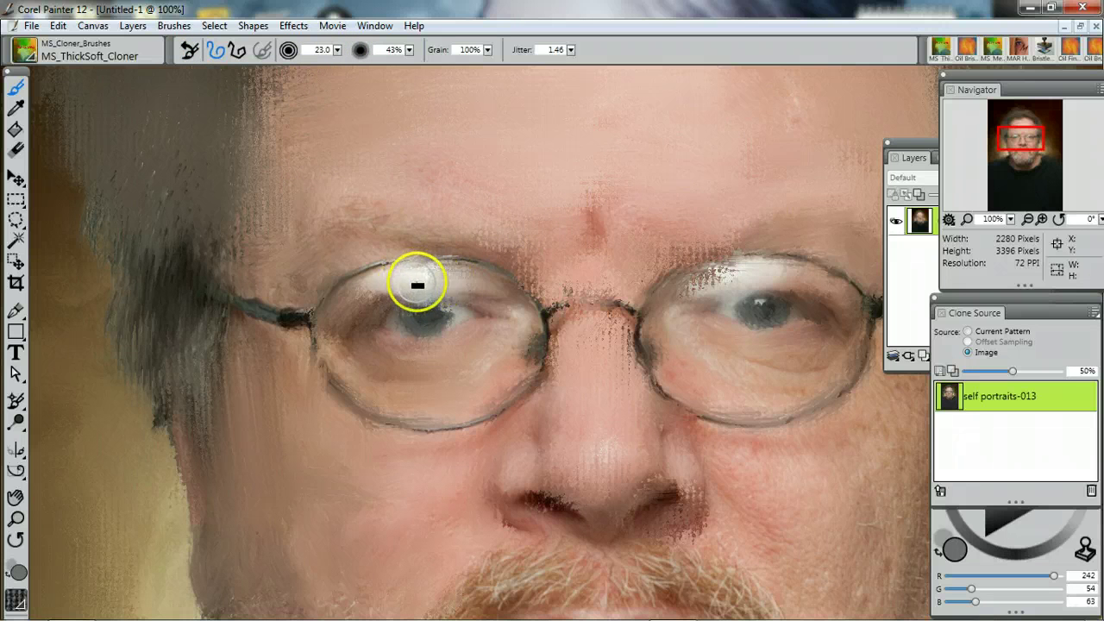
drag(396, 285, 439, 285)
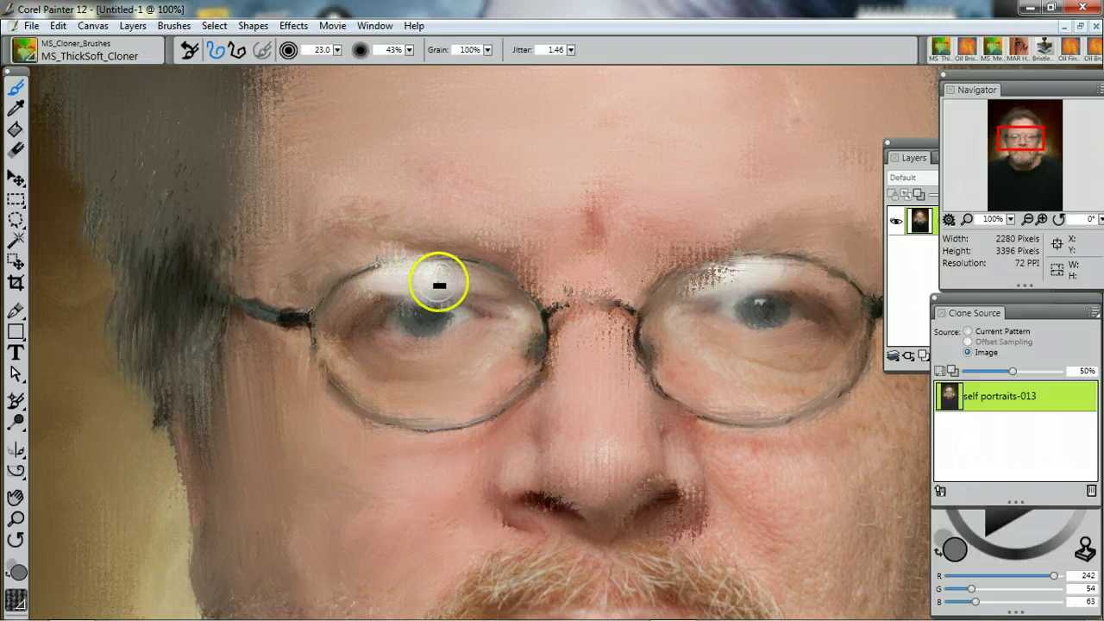
mouse_move(750, 287)
mouse_down()
mouse_move(771, 276)
mouse_move(718, 276)
mouse_up()
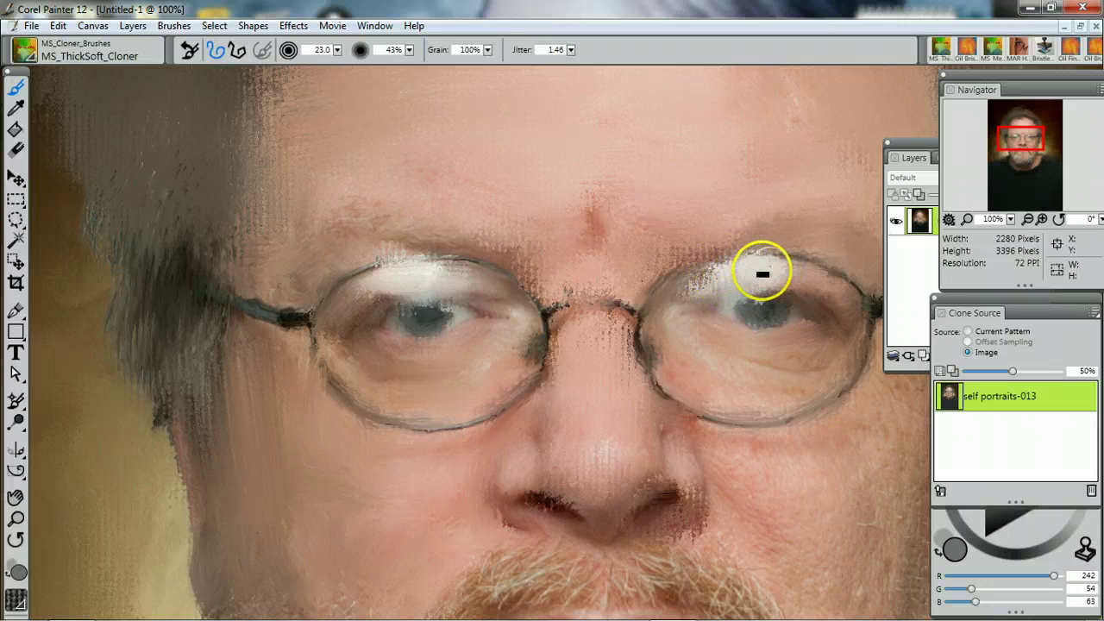
drag(789, 286, 758, 273)
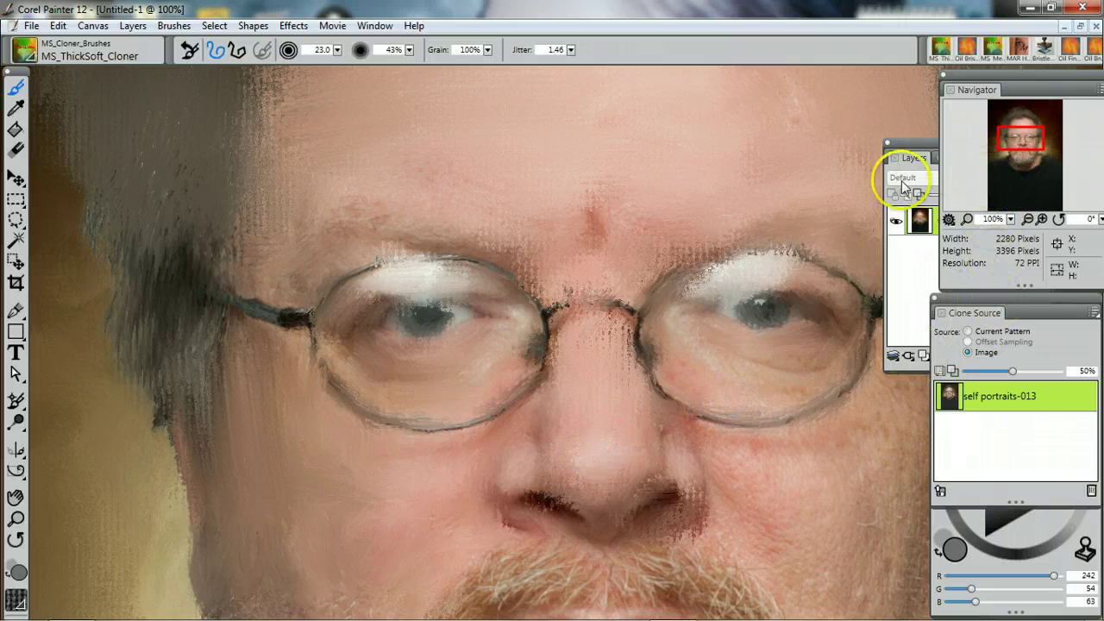
Paint over the temple and cheek beside the right lens, and over both lower cheeks down to the edges of the beard.
drag(1023, 143, 1035, 143)
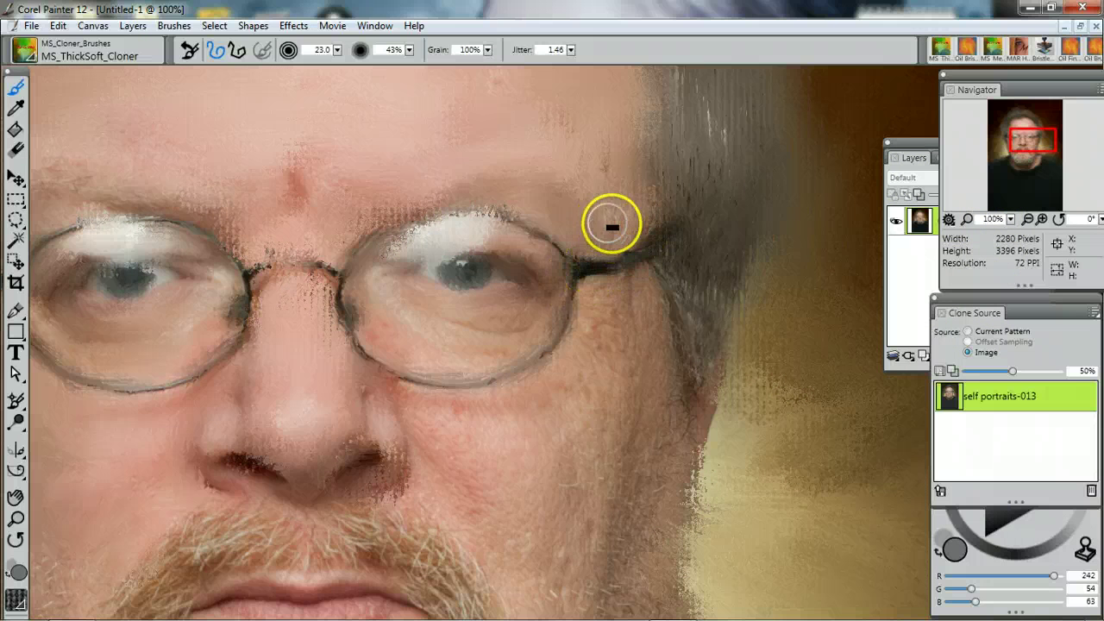
mouse_move(693, 343)
mouse_down()
mouse_move(671, 288)
mouse_move(691, 249)
mouse_move(652, 219)
mouse_move(658, 206)
mouse_move(612, 224)
mouse_up()
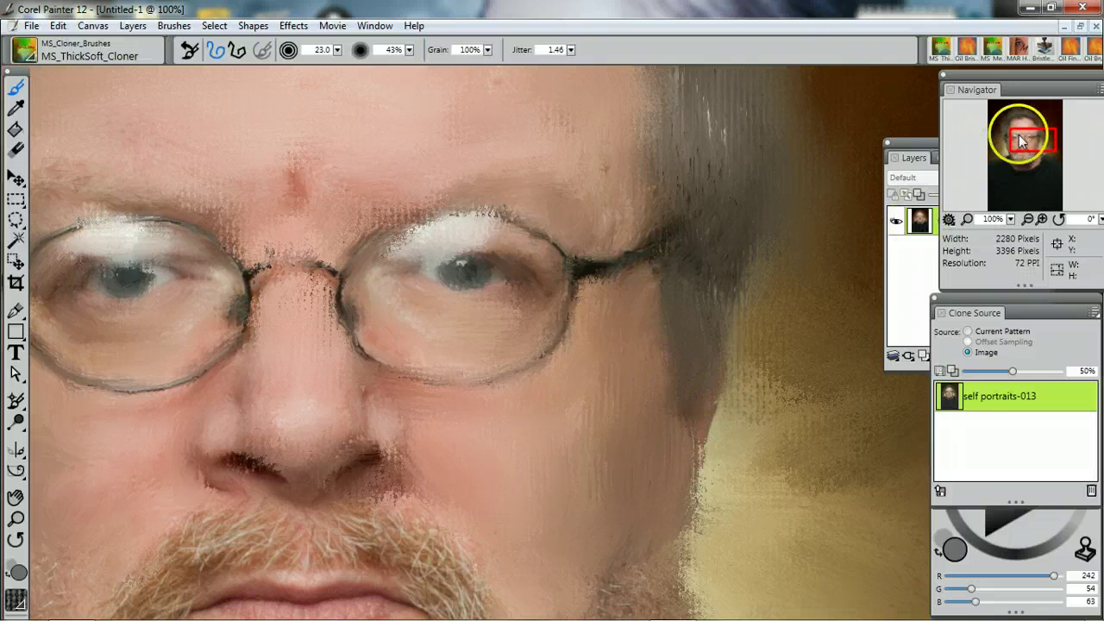
drag(1019, 136, 1024, 155)
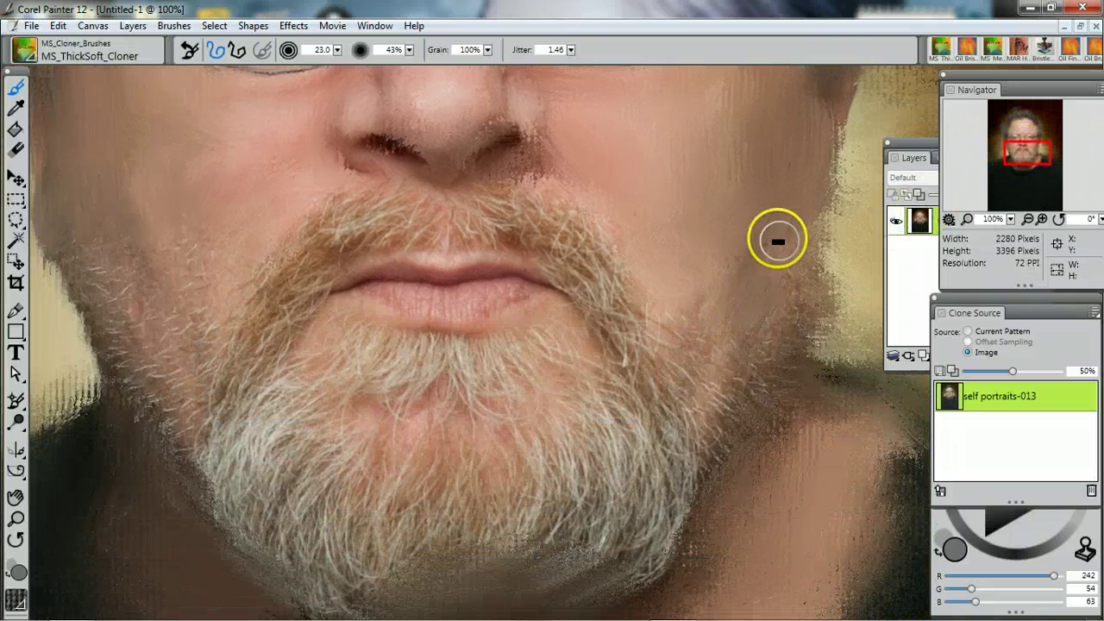
mouse_move(748, 311)
mouse_down()
mouse_move(738, 362)
mouse_move(706, 331)
mouse_move(703, 376)
mouse_move(684, 331)
mouse_move(710, 403)
mouse_move(741, 375)
mouse_move(711, 418)
mouse_up()
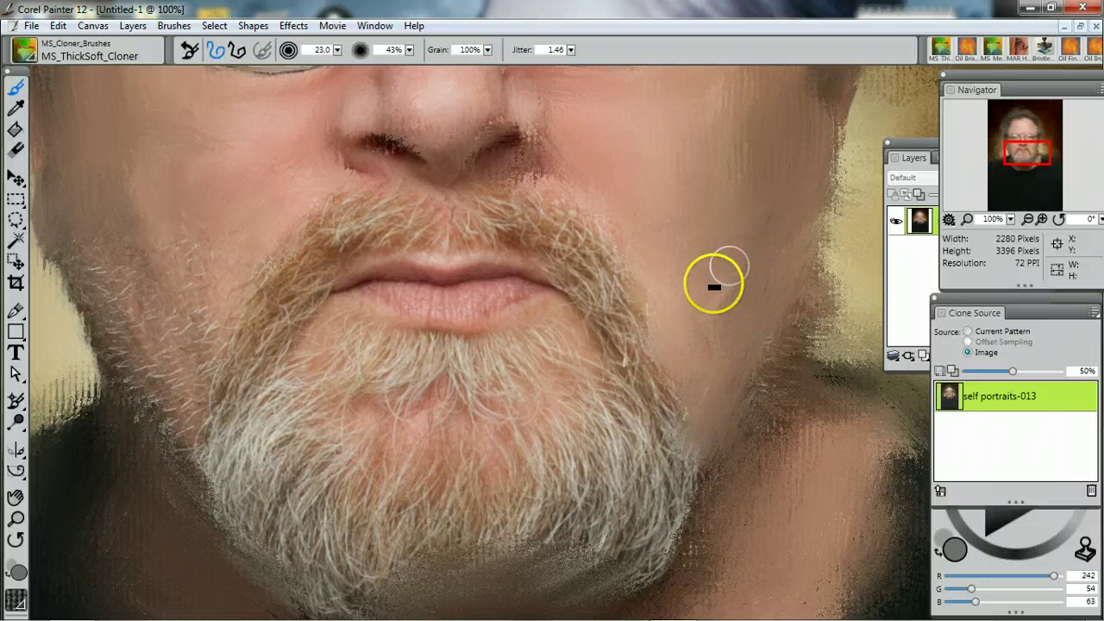
mouse_move(181, 326)
mouse_down()
mouse_move(188, 284)
mouse_move(204, 349)
mouse_move(125, 292)
mouse_move(146, 333)
mouse_move(43, 244)
mouse_move(110, 319)
mouse_move(90, 291)
mouse_move(170, 417)
mouse_move(188, 418)
mouse_move(176, 438)
mouse_move(158, 363)
mouse_move(159, 224)
mouse_move(91, 230)
mouse_move(186, 230)
mouse_move(184, 287)
mouse_up()
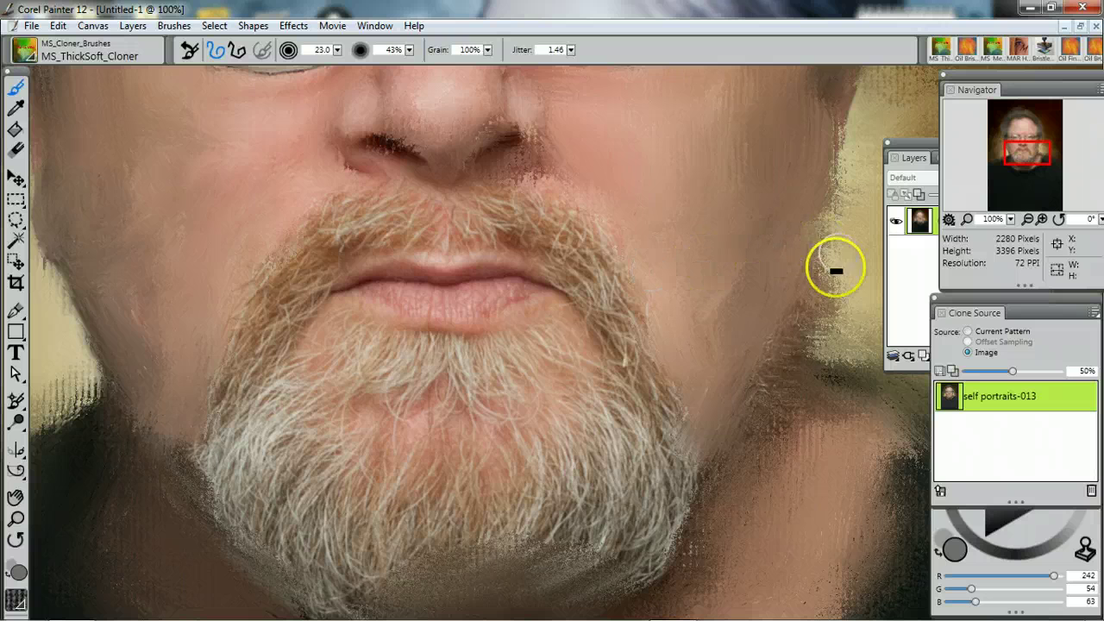
Paint over the moustache, chin and beard, smearing the individual photo hairs into soft painted masses around the lips.
mouse_move(367, 195)
mouse_down()
mouse_move(413, 215)
mouse_move(340, 232)
mouse_move(283, 292)
mouse_move(283, 317)
mouse_move(329, 313)
mouse_move(424, 203)
mouse_move(423, 218)
mouse_move(485, 231)
mouse_move(502, 209)
mouse_move(607, 277)
mouse_move(591, 288)
mouse_move(458, 233)
mouse_move(552, 257)
mouse_move(523, 318)
mouse_move(383, 303)
mouse_move(463, 307)
mouse_move(519, 294)
mouse_move(433, 271)
mouse_move(442, 267)
mouse_move(423, 274)
mouse_move(518, 265)
mouse_move(521, 279)
mouse_move(498, 256)
mouse_move(444, 299)
mouse_move(273, 326)
mouse_move(310, 294)
mouse_move(331, 338)
mouse_move(400, 382)
mouse_move(436, 365)
mouse_move(515, 391)
mouse_move(564, 338)
mouse_move(599, 352)
mouse_move(620, 345)
mouse_move(617, 335)
mouse_move(648, 417)
mouse_move(643, 379)
mouse_move(618, 502)
mouse_move(578, 511)
mouse_move(536, 490)
mouse_move(524, 440)
mouse_move(507, 450)
mouse_move(616, 446)
mouse_move(642, 505)
mouse_move(661, 498)
mouse_move(618, 560)
mouse_move(647, 544)
mouse_move(583, 500)
mouse_move(491, 554)
mouse_move(422, 573)
mouse_move(445, 531)
mouse_move(405, 540)
mouse_move(453, 452)
mouse_move(417, 431)
mouse_move(352, 538)
mouse_move(273, 459)
mouse_move(272, 495)
mouse_move(227, 466)
mouse_move(300, 423)
mouse_move(280, 431)
mouse_move(264, 552)
mouse_move(345, 525)
mouse_move(328, 547)
mouse_move(371, 596)
mouse_move(606, 509)
mouse_move(592, 572)
mouse_move(646, 537)
mouse_move(741, 429)
mouse_move(774, 316)
mouse_move(794, 310)
mouse_move(821, 229)
mouse_move(790, 405)
mouse_move(742, 515)
mouse_move(695, 538)
mouse_up()
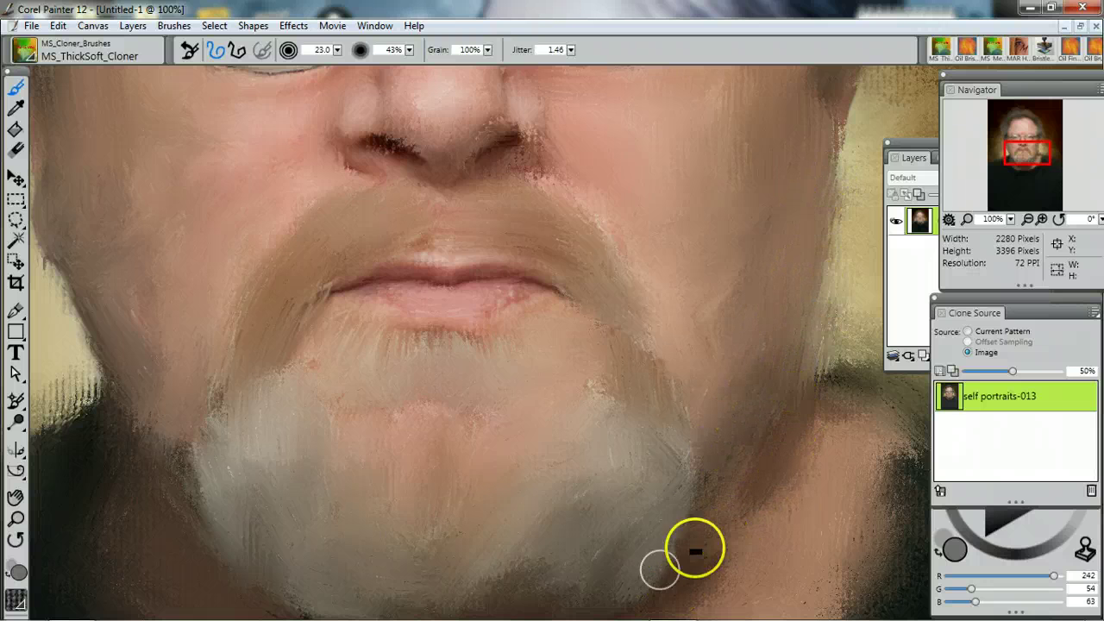
mouse_move(391, 351)
mouse_down()
mouse_move(460, 364)
mouse_move(490, 354)
mouse_move(466, 393)
mouse_move(528, 451)
mouse_move(536, 353)
mouse_move(459, 302)
mouse_move(531, 287)
mouse_move(515, 304)
mouse_move(416, 259)
mouse_up()
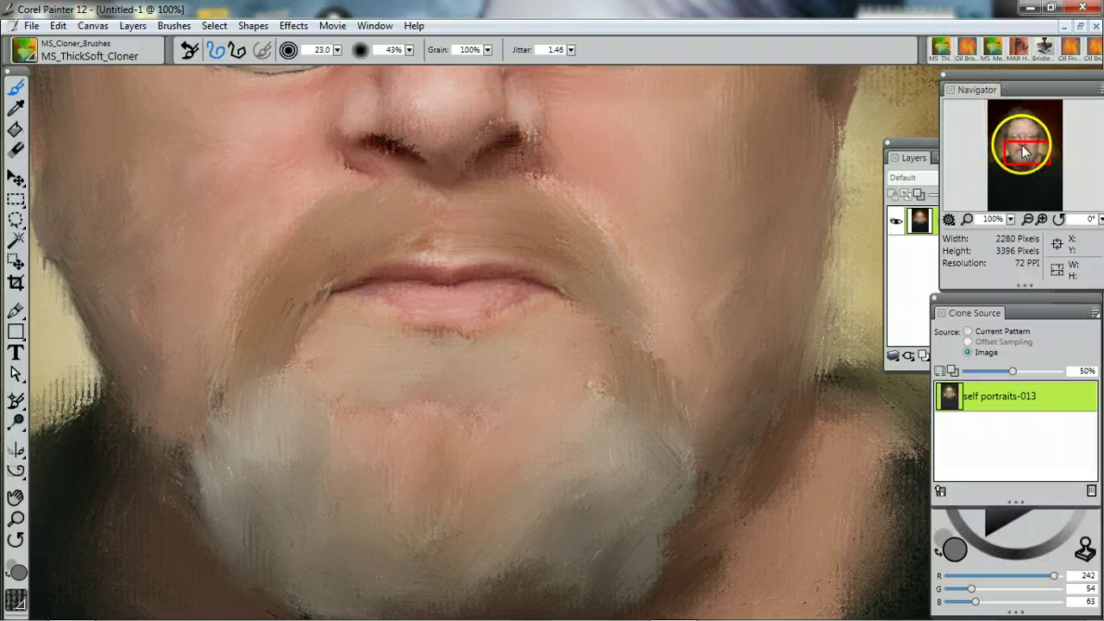
Check the painted black shirt, and paint over the hairline at the upper left of the forehead.
drag(1024, 152, 1011, 181)
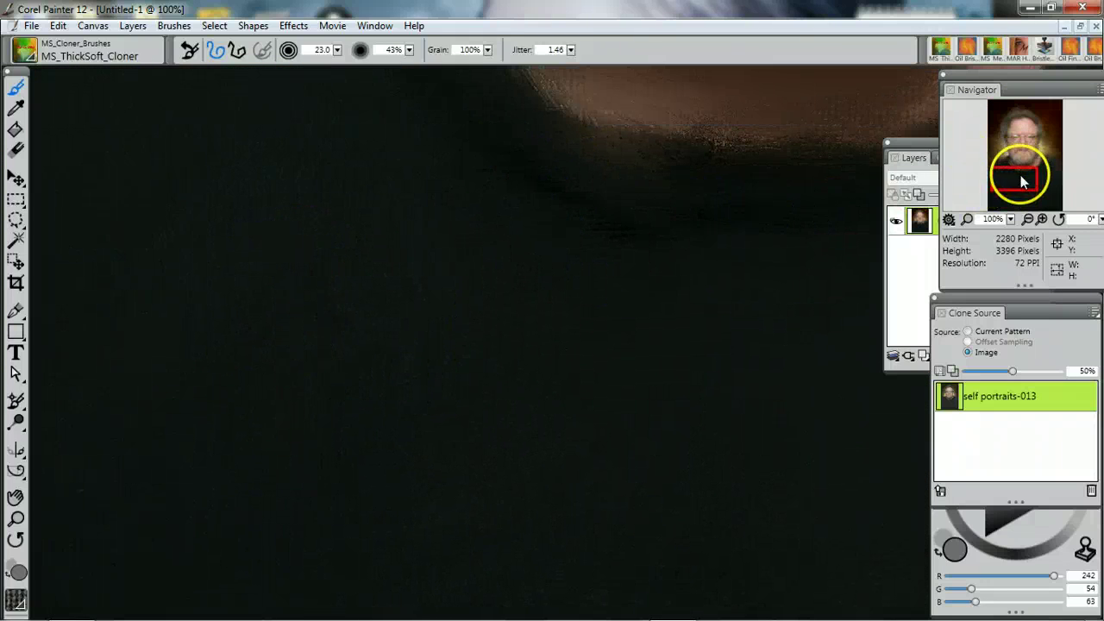
drag(1021, 181, 1018, 195)
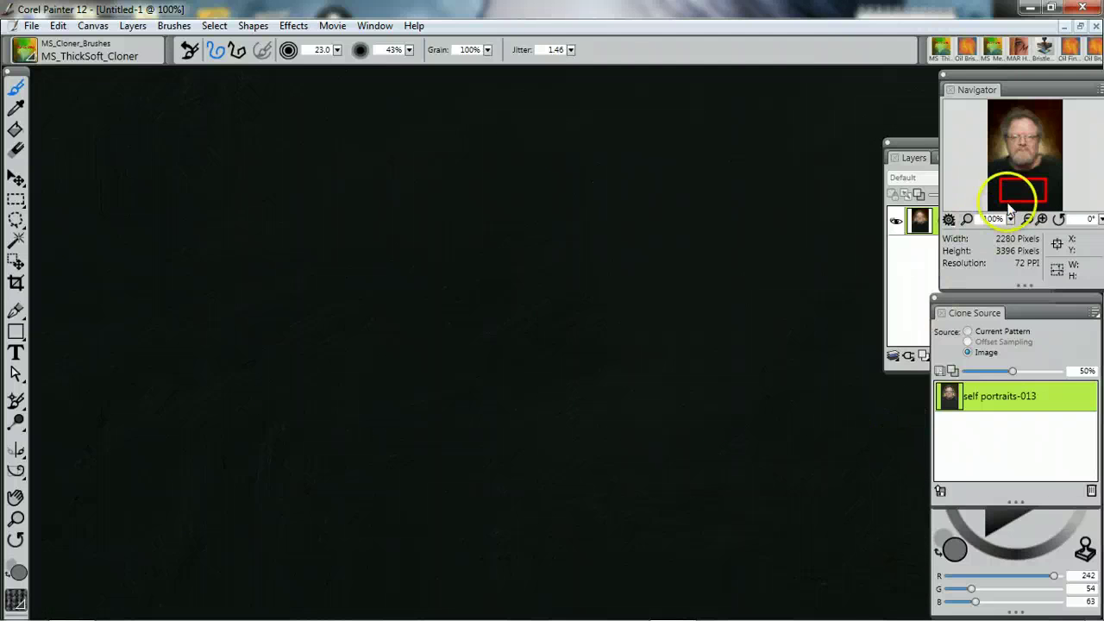
drag(1009, 207, 1012, 191)
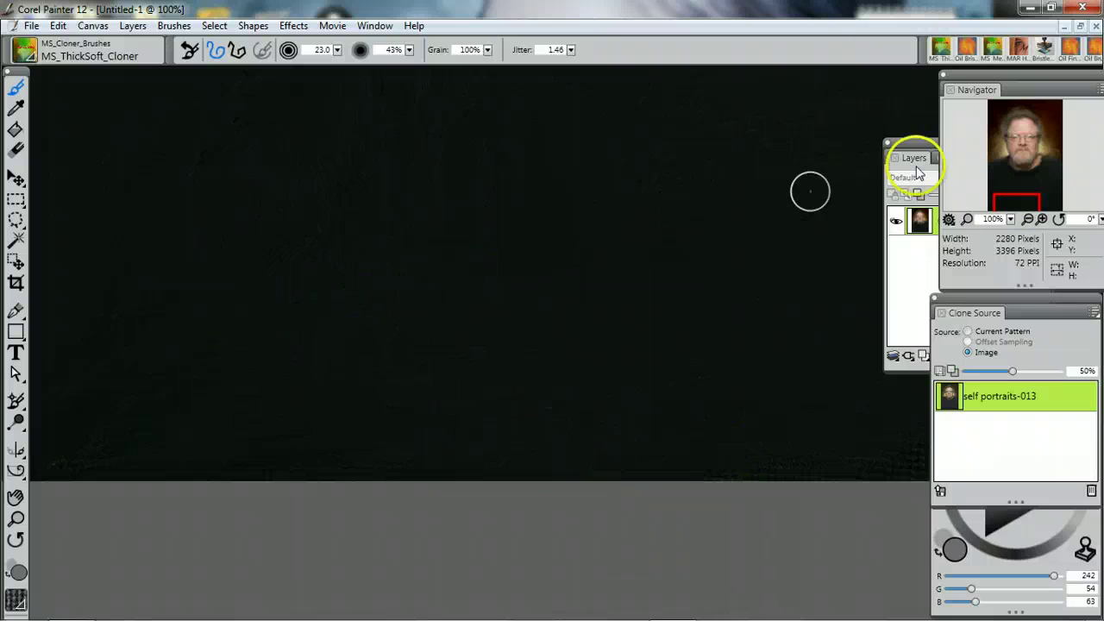
drag(1024, 198, 1037, 192)
drag(1059, 179, 1028, 110)
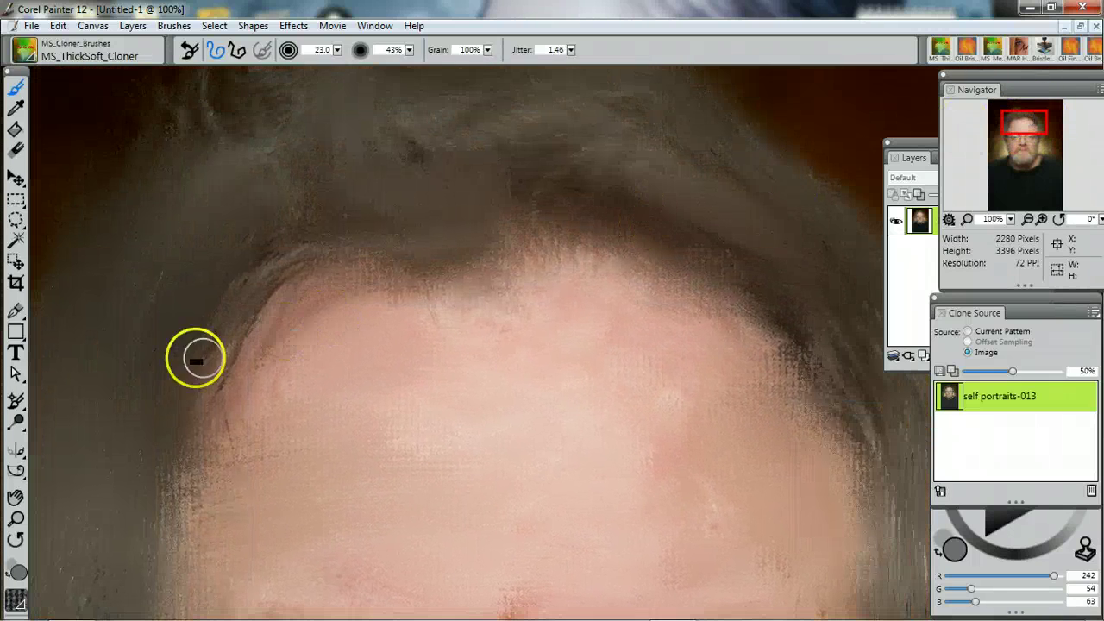
mouse_move(196, 358)
mouse_down()
mouse_move(246, 299)
mouse_move(322, 256)
mouse_move(282, 277)
mouse_move(309, 251)
mouse_move(240, 333)
mouse_move(316, 184)
mouse_move(274, 192)
mouse_move(246, 131)
mouse_move(316, 156)
mouse_move(400, 121)
mouse_move(582, 136)
mouse_move(516, 166)
mouse_move(485, 162)
mouse_up()
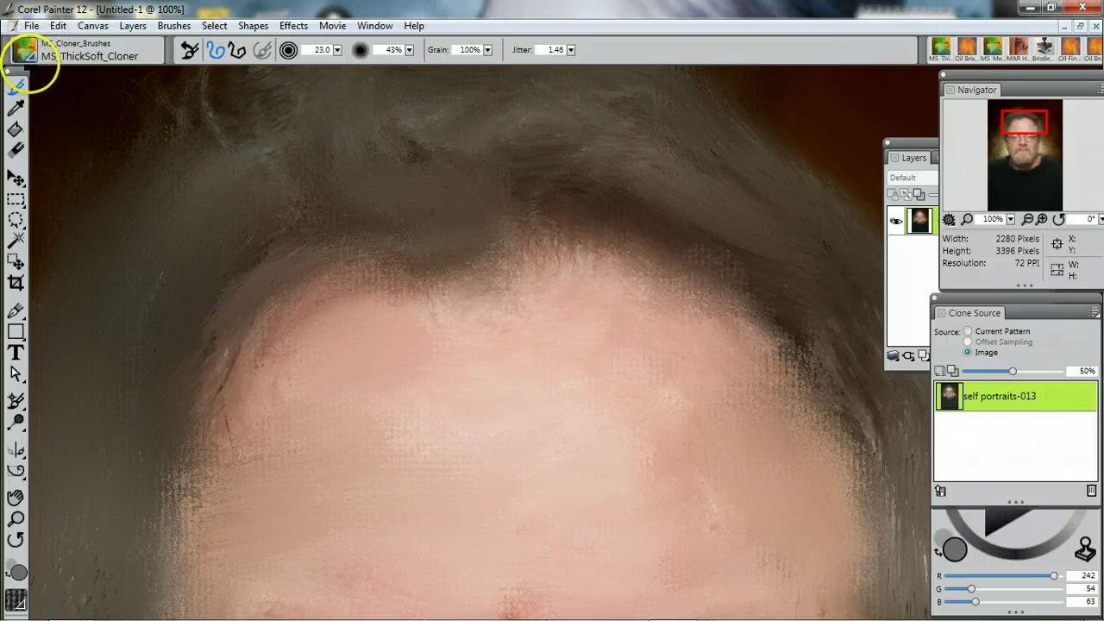
Switch to the MAR HAIR DETAIL brush and paint hair strands along the hairline, using brush sizes 24.7 and 63.2.
click(26, 51)
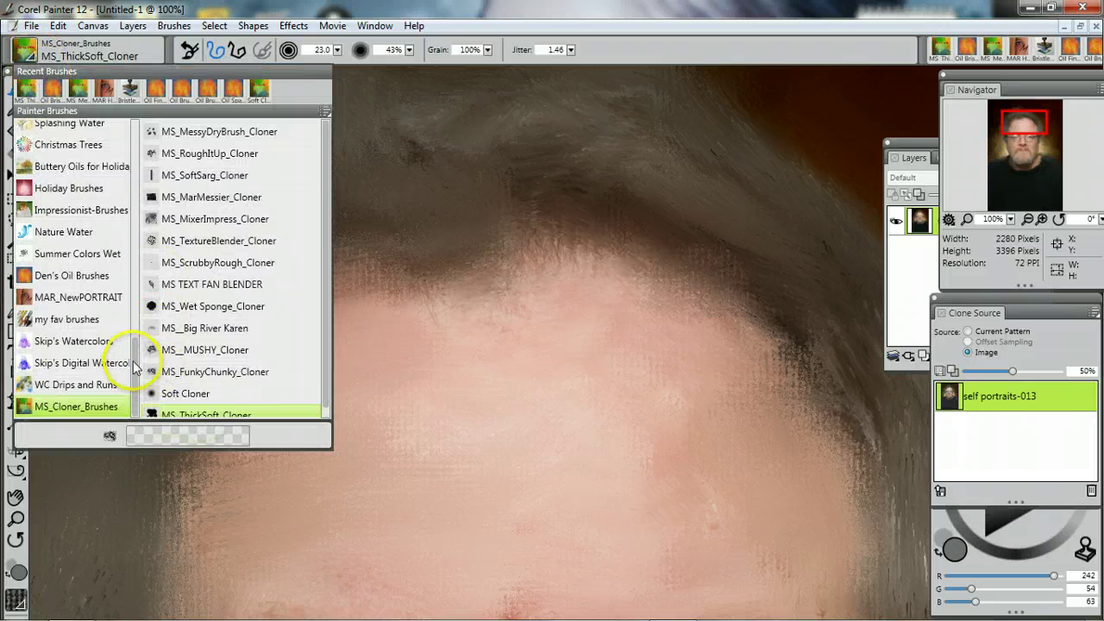
click(107, 300)
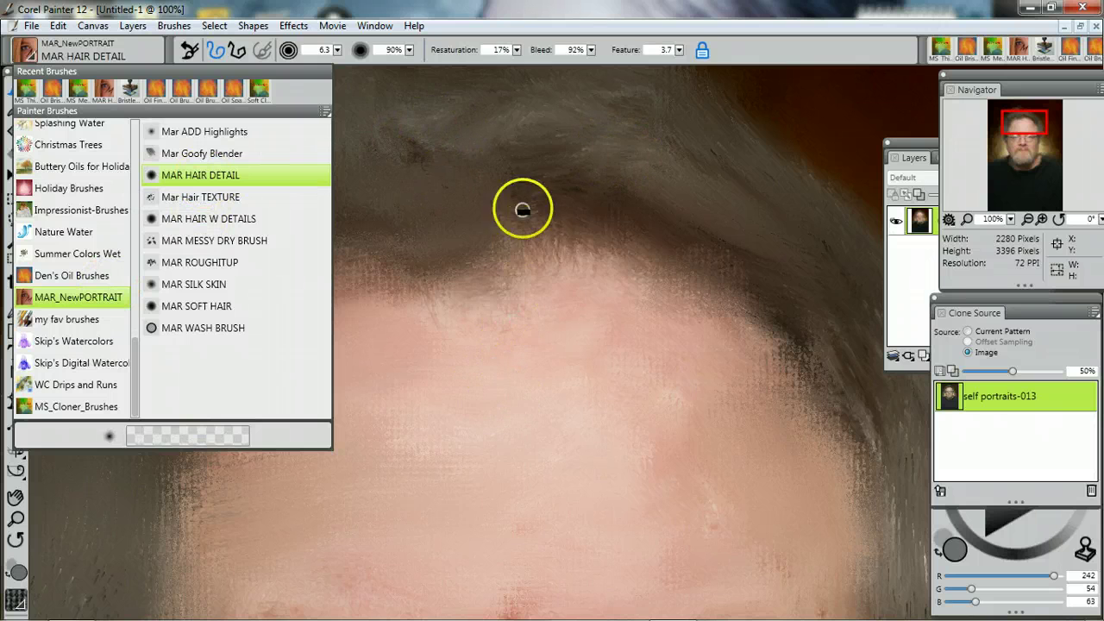
key(Escape)
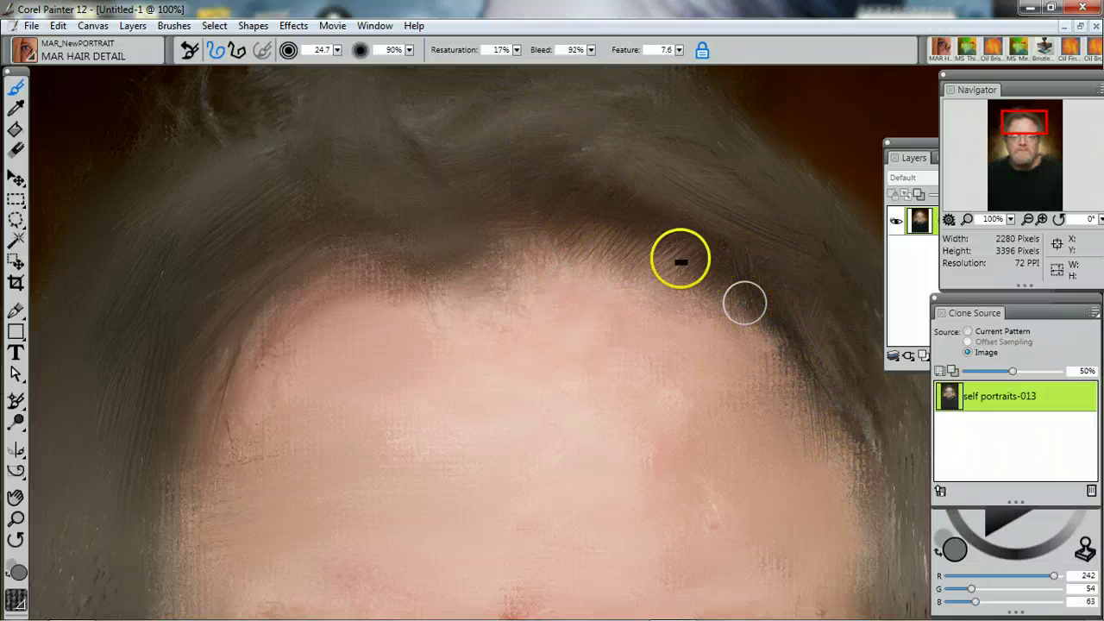
mouse_move(337, 53)
mouse_down()
mouse_move(218, 84)
mouse_move(219, 62)
mouse_up()
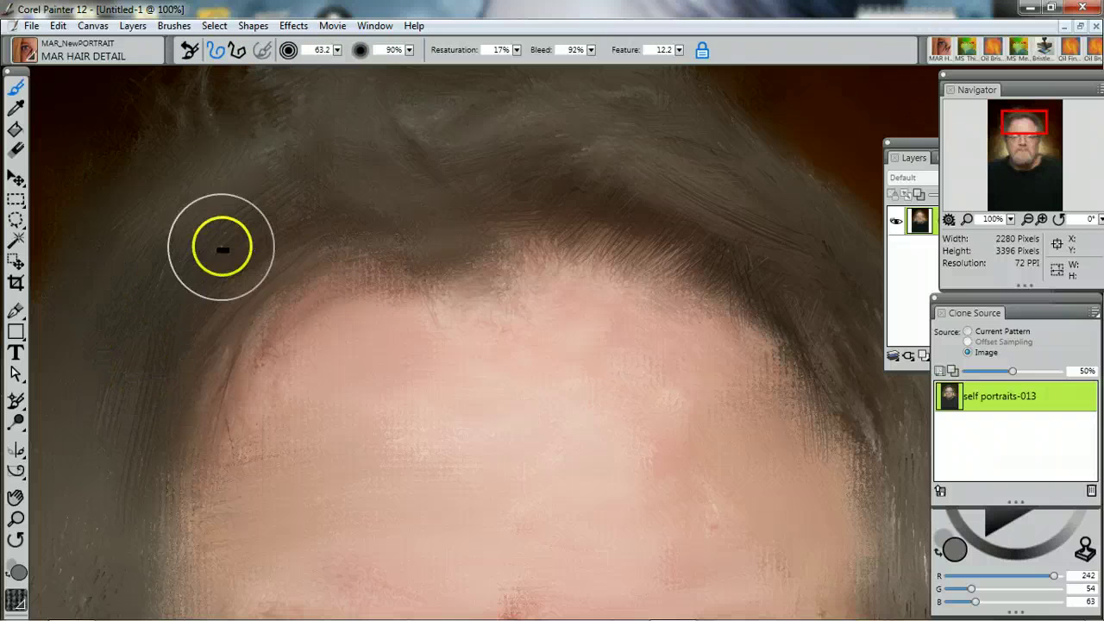
Paint hair strands down the left side of the head, from beside the forehead to the glasses' temple arm.
click(1014, 137)
click(1014, 136)
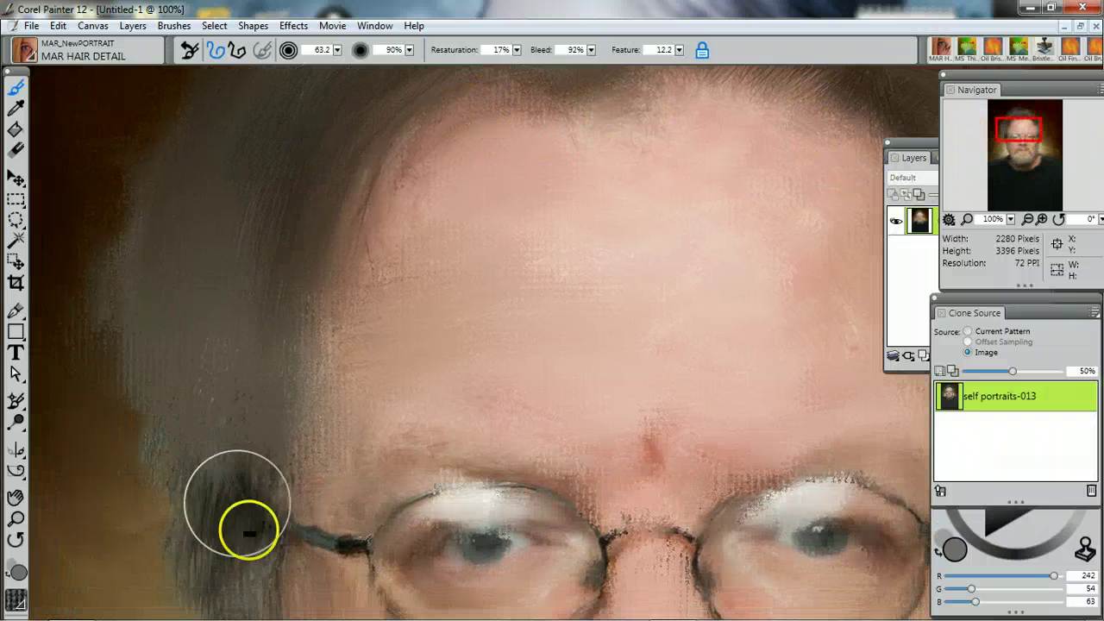
mouse_move(226, 528)
mouse_down()
mouse_move(207, 214)
mouse_move(203, 257)
mouse_move(168, 296)
mouse_move(184, 390)
mouse_move(269, 233)
mouse_move(251, 288)
mouse_move(240, 447)
mouse_move(250, 380)
mouse_up()
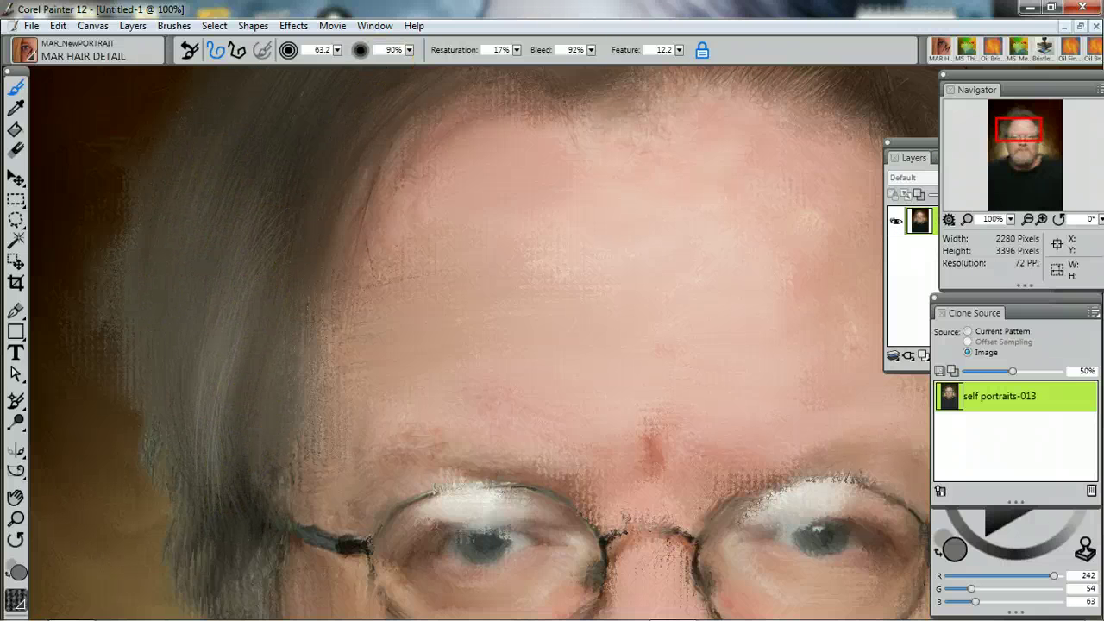
Zoom out to 66.7% and paint hair strands down the right side of the head to the ear.
click(380, 26)
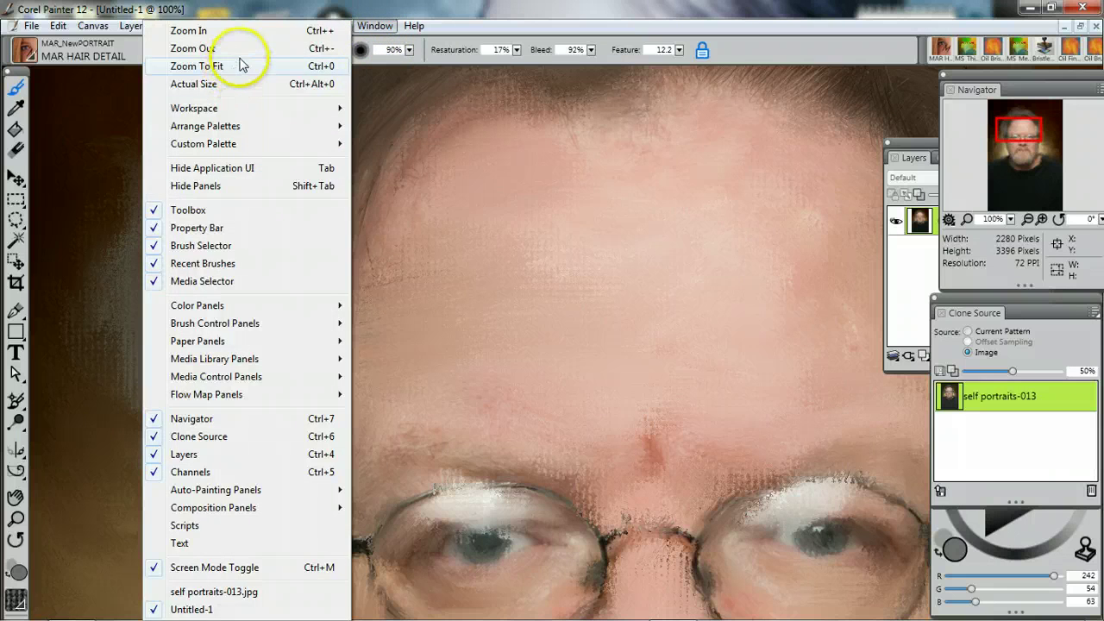
click(185, 47)
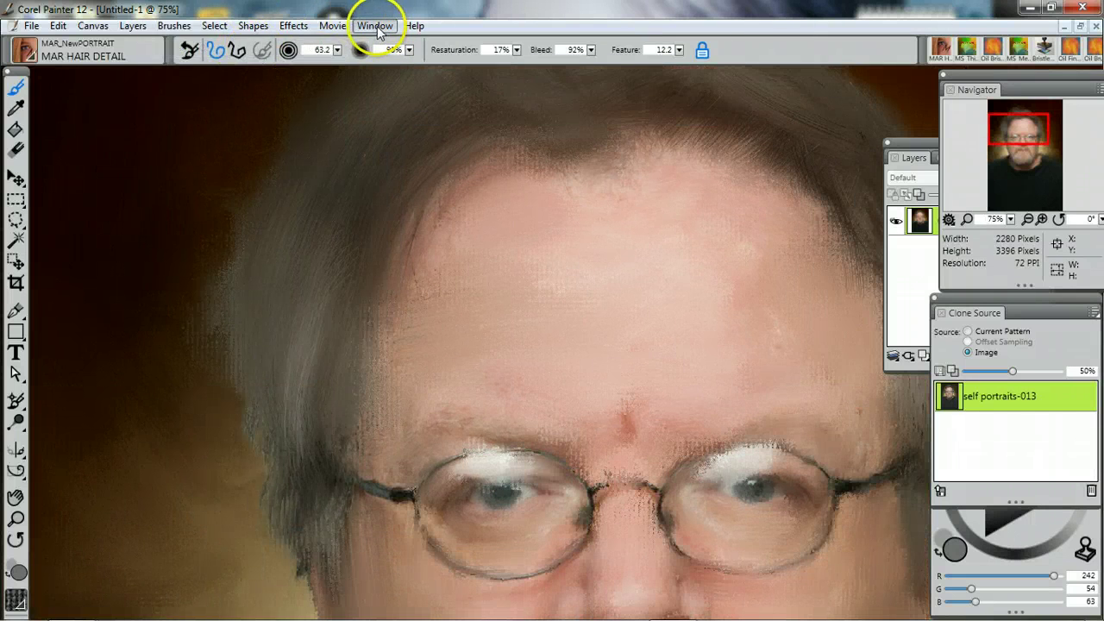
click(377, 27)
click(250, 46)
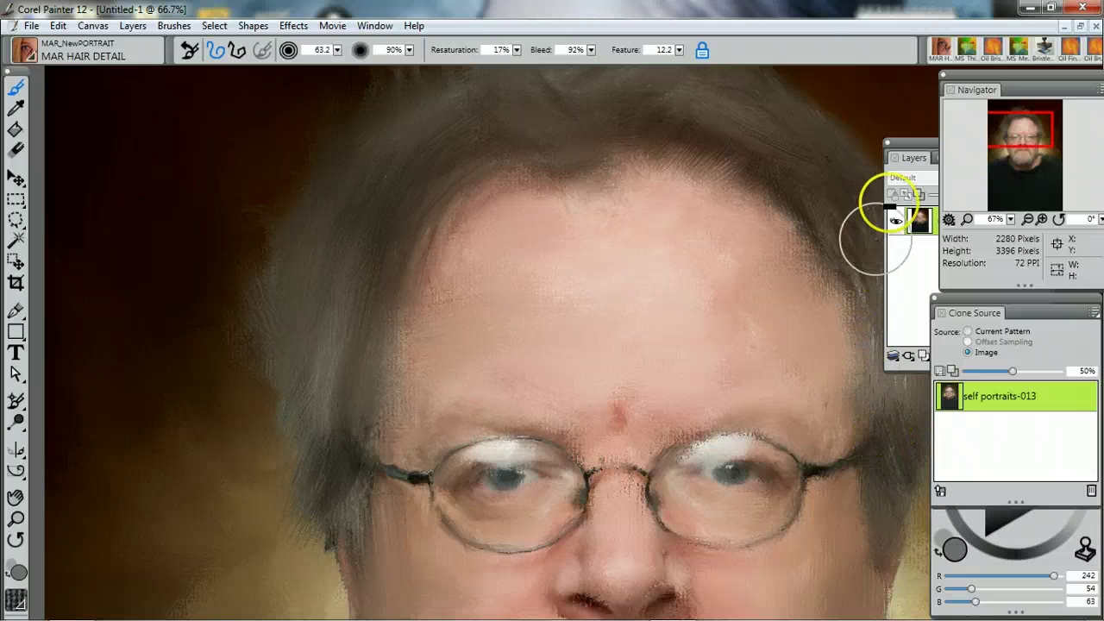
drag(1003, 134, 1026, 144)
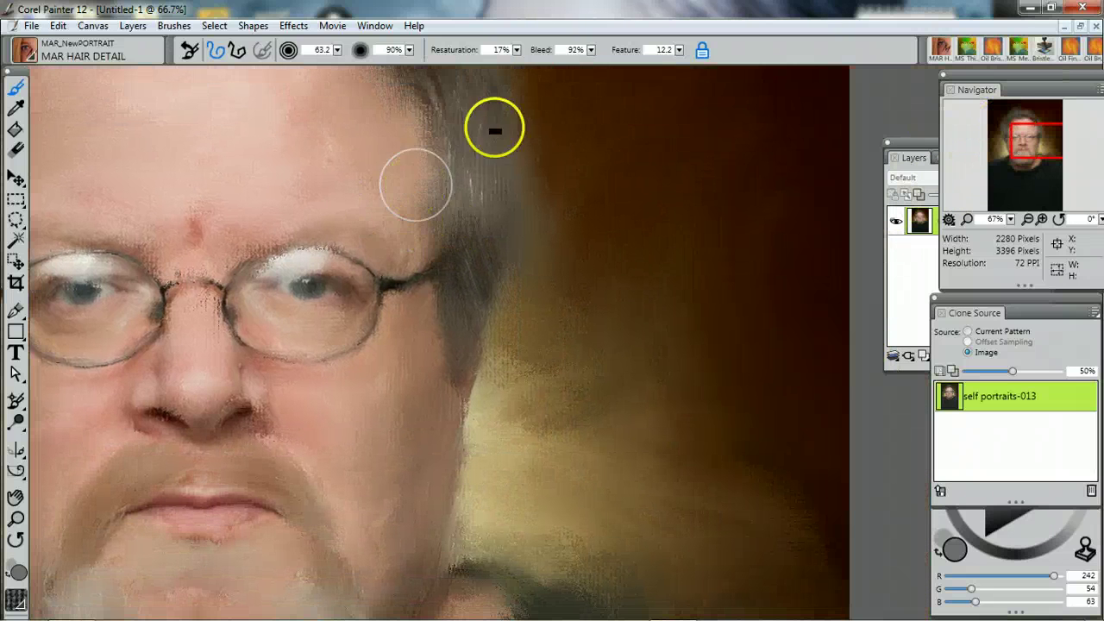
mouse_move(470, 158)
mouse_down()
mouse_move(504, 231)
mouse_move(486, 130)
mouse_move(511, 229)
mouse_move(492, 223)
mouse_move(482, 257)
mouse_move(488, 173)
mouse_move(500, 286)
mouse_up()
Paint fine hair strands into the moustache and beard around the mouth and chin.
drag(1020, 141, 1015, 156)
mouse_move(213, 254)
mouse_down()
mouse_move(268, 227)
mouse_move(221, 263)
mouse_move(249, 244)
mouse_move(201, 322)
mouse_move(277, 224)
mouse_move(265, 238)
mouse_move(356, 238)
mouse_move(394, 252)
mouse_move(388, 262)
mouse_move(423, 304)
mouse_move(395, 252)
mouse_move(432, 374)
mouse_move(438, 359)
mouse_move(393, 445)
mouse_move(451, 394)
mouse_move(357, 482)
mouse_move(408, 423)
mouse_move(326, 457)
mouse_move(271, 443)
mouse_move(267, 427)
mouse_move(228, 433)
mouse_move(262, 454)
mouse_move(215, 464)
mouse_move(163, 374)
mouse_move(226, 493)
mouse_move(170, 394)
mouse_move(240, 423)
mouse_move(234, 323)
mouse_move(270, 345)
mouse_move(299, 329)
mouse_move(359, 357)
mouse_move(353, 330)
mouse_move(375, 354)
mouse_move(365, 318)
mouse_move(326, 380)
mouse_move(295, 331)
mouse_move(285, 379)
mouse_move(266, 390)
mouse_move(253, 324)
mouse_move(239, 395)
mouse_move(259, 414)
mouse_move(286, 397)
mouse_move(351, 445)
mouse_move(392, 433)
mouse_move(382, 423)
mouse_move(384, 440)
mouse_move(401, 404)
mouse_move(341, 500)
mouse_move(395, 445)
mouse_move(318, 468)
mouse_move(256, 458)
mouse_move(214, 409)
mouse_move(170, 429)
mouse_move(193, 443)
mouse_move(182, 394)
mouse_move(375, 389)
mouse_move(475, 359)
mouse_move(435, 441)
mouse_up()
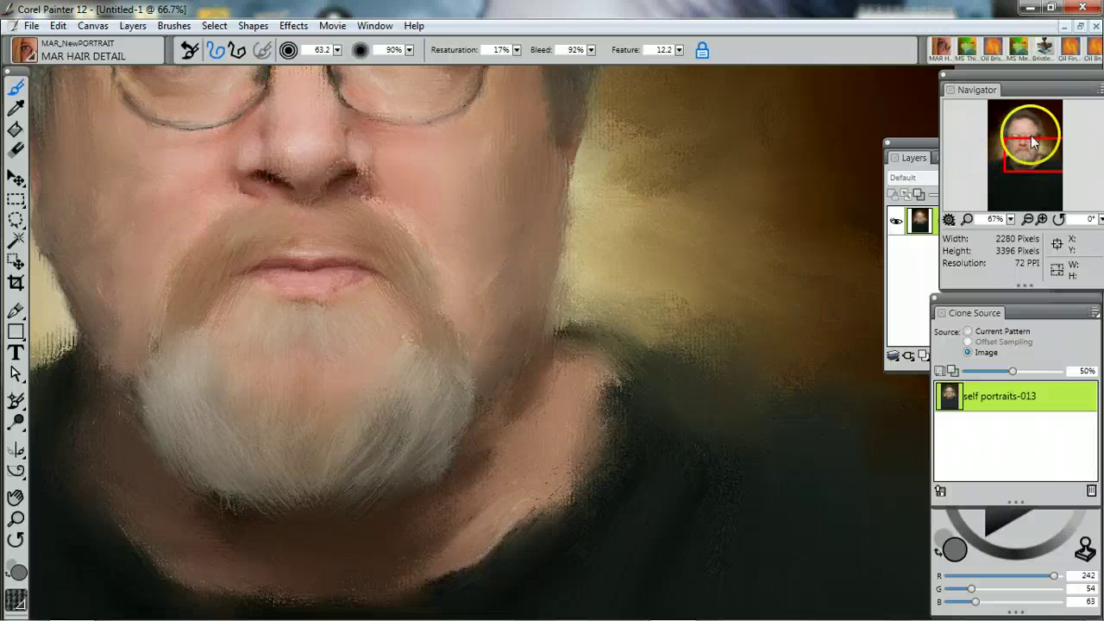
drag(1026, 149, 1016, 141)
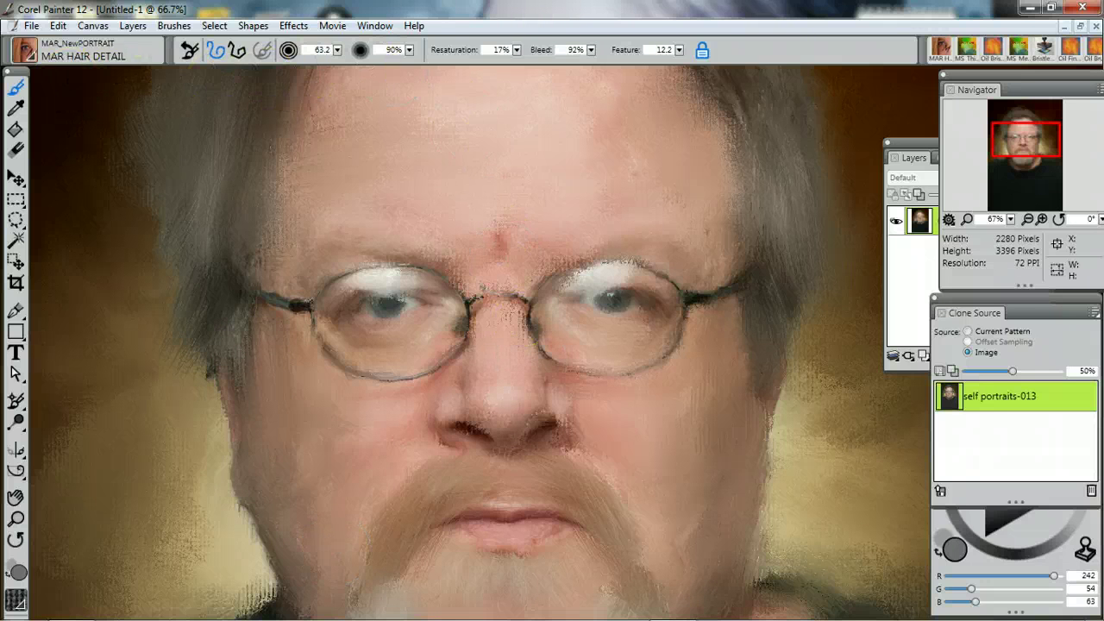
Switch to the Oil Bristle Brush from Den's Oil Brushes and choose a light blue with RGB 133, 149, 241.
click(995, 49)
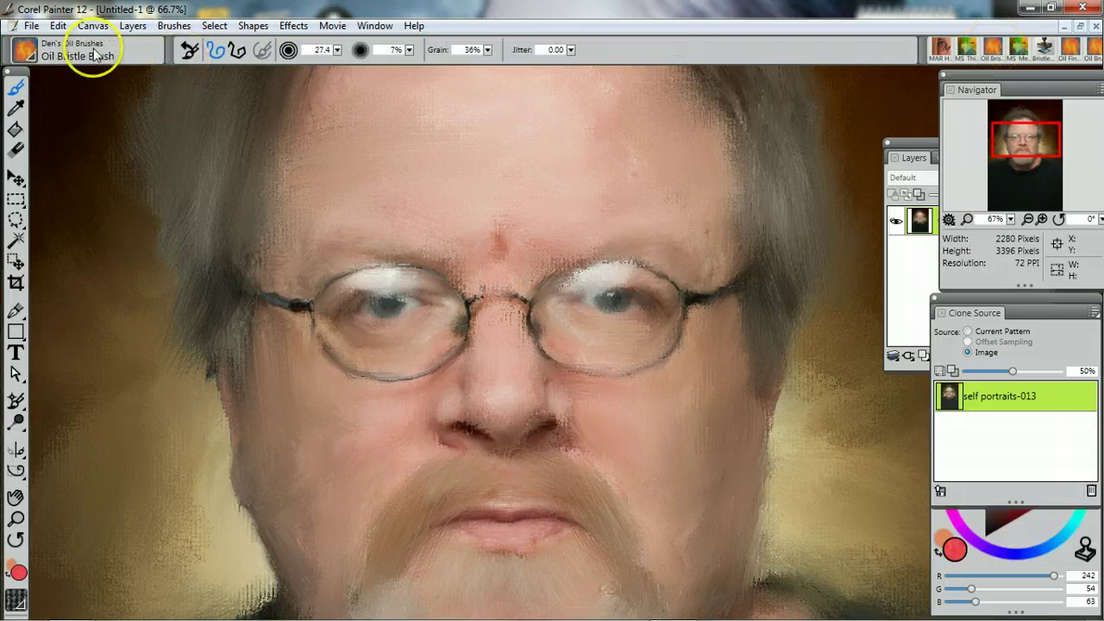
click(26, 52)
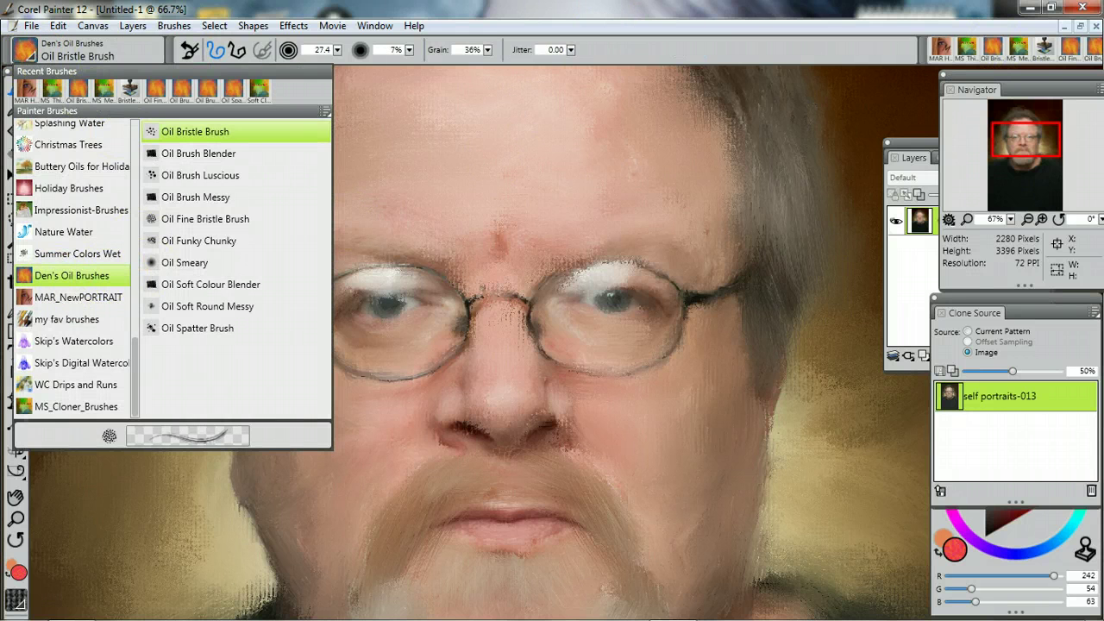
key(Escape)
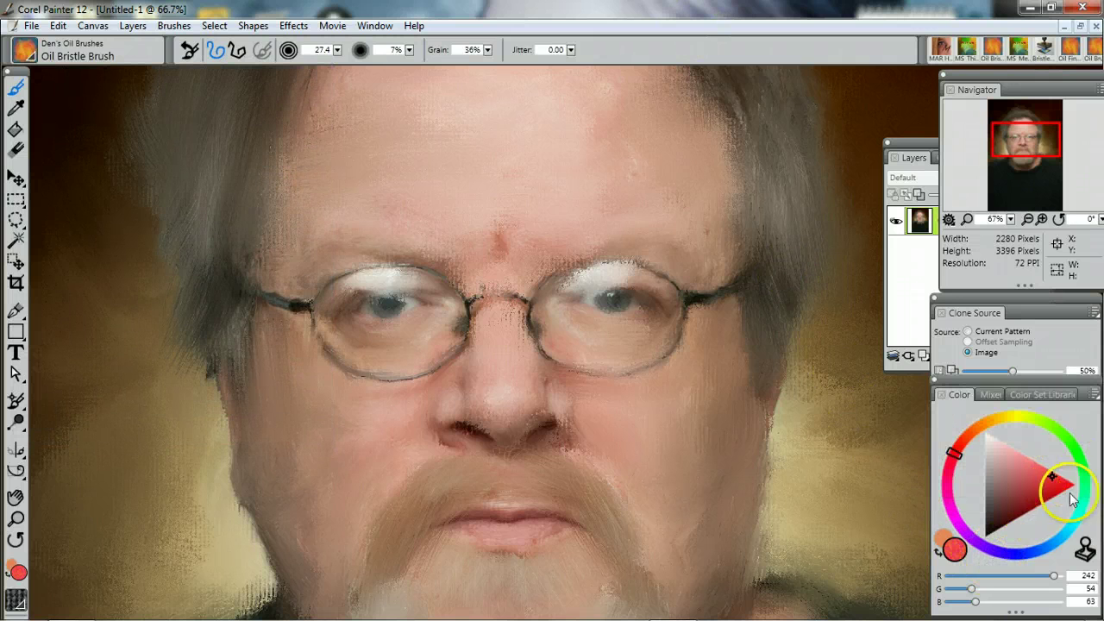
click(1031, 553)
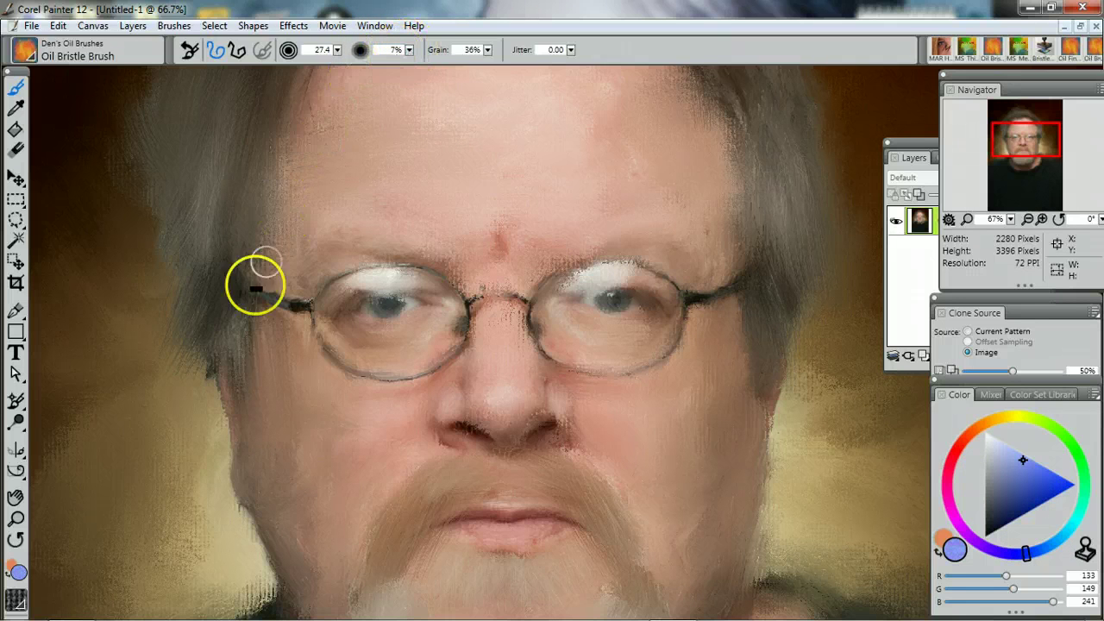
Add subtle light blue bristle strokes around the left side of the glasses and down the left cheek toward the jaw.
drag(255, 288, 285, 301)
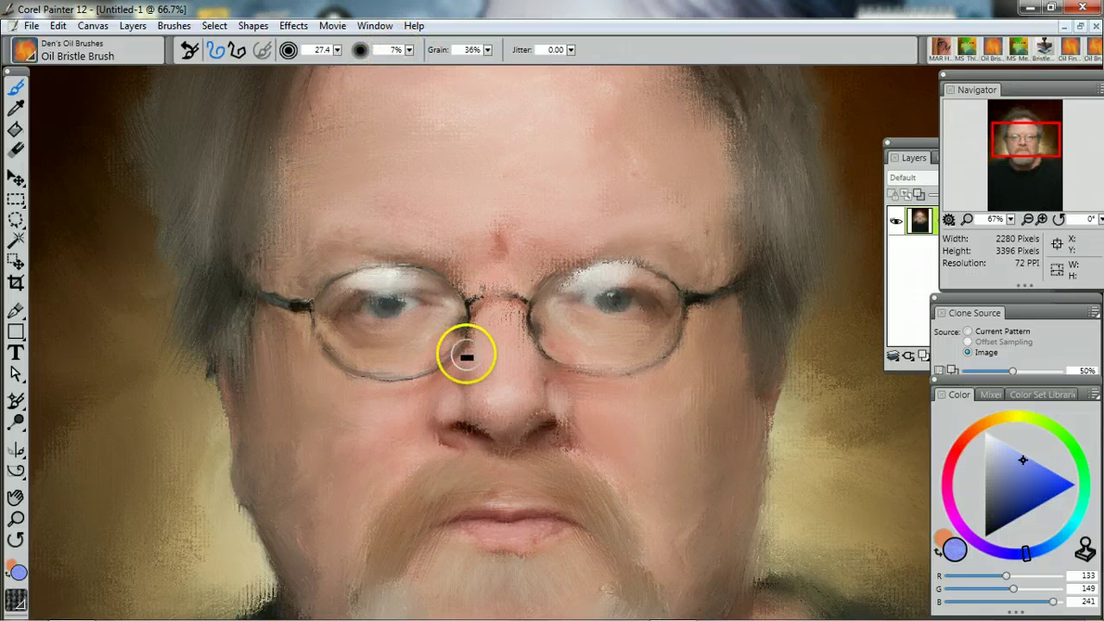
mouse_move(397, 303)
mouse_down()
mouse_move(431, 307)
mouse_move(419, 357)
mouse_move(435, 357)
mouse_move(451, 329)
mouse_move(438, 352)
mouse_up()
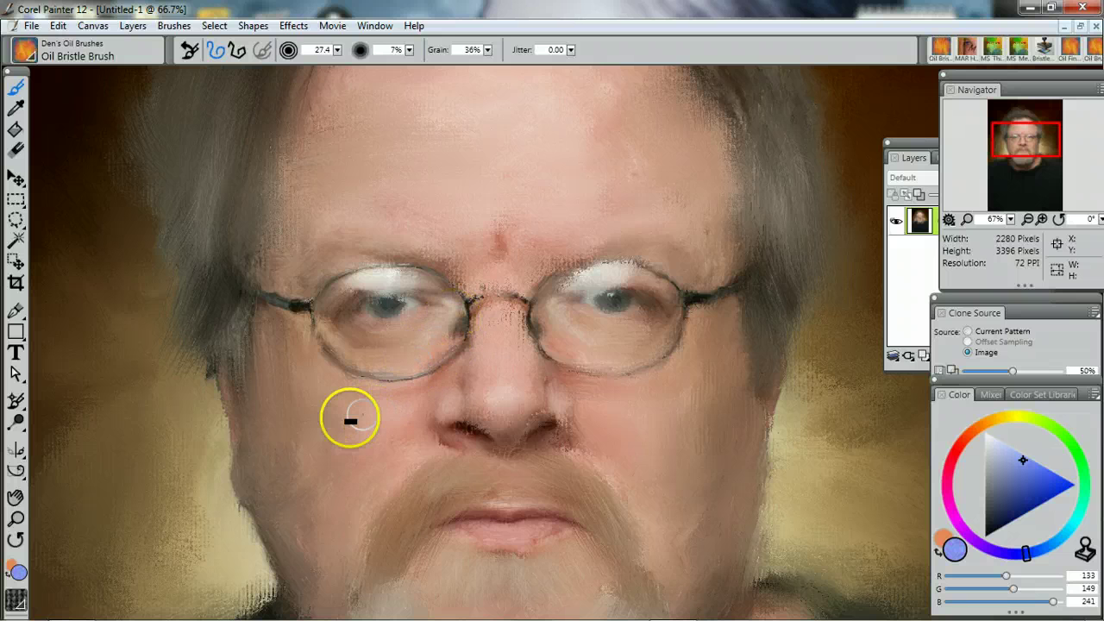
drag(266, 348, 278, 418)
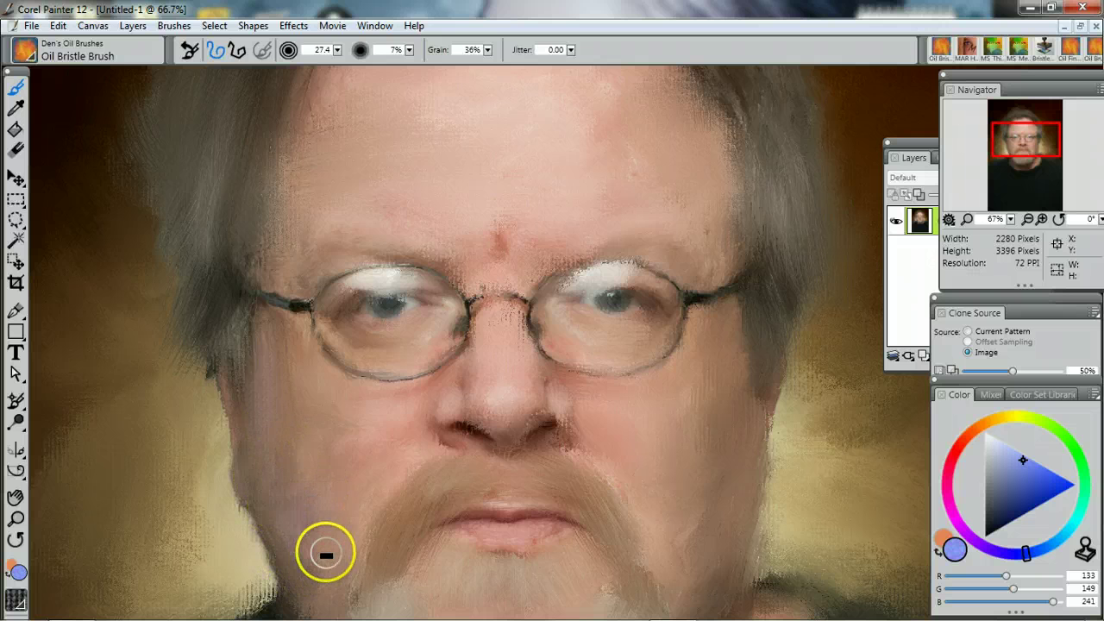
Add subtle light blue bristle strokes down the right cheek and through the left and lower part of the beard.
drag(743, 464, 713, 507)
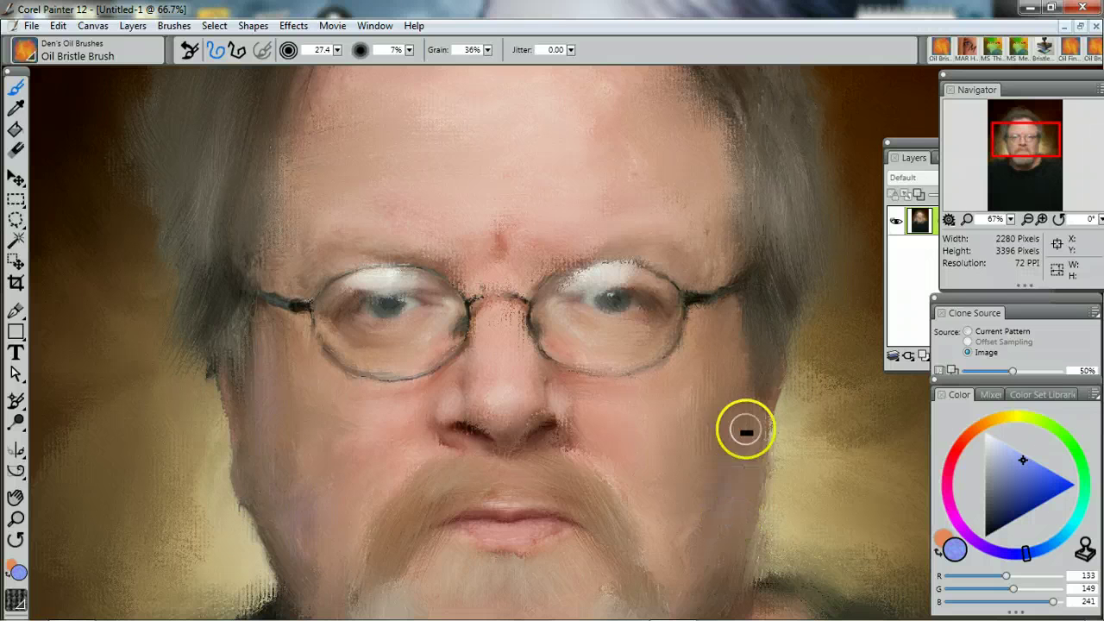
mouse_move(1041, 164)
mouse_down()
mouse_move(1029, 194)
mouse_move(1026, 179)
mouse_up()
drag(372, 428, 502, 504)
mouse_move(425, 514)
mouse_down()
mouse_move(481, 533)
mouse_move(522, 518)
mouse_up()
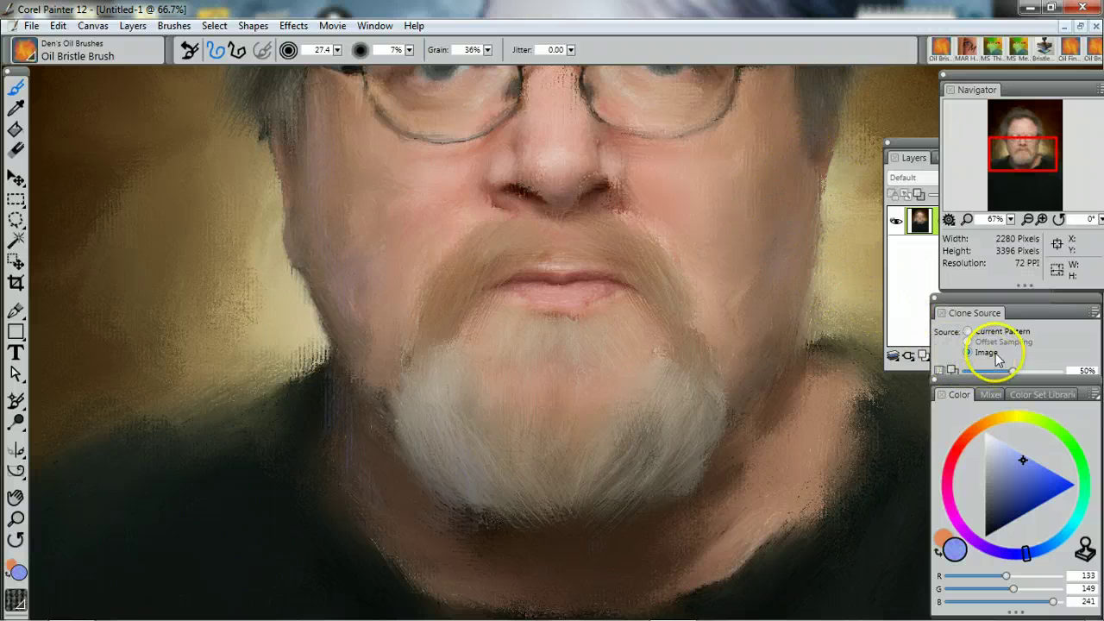
Choose a light red with RGB 241, 140, 133 and brush warm accents onto the nose, the area beside it and the right cheek.
click(961, 448)
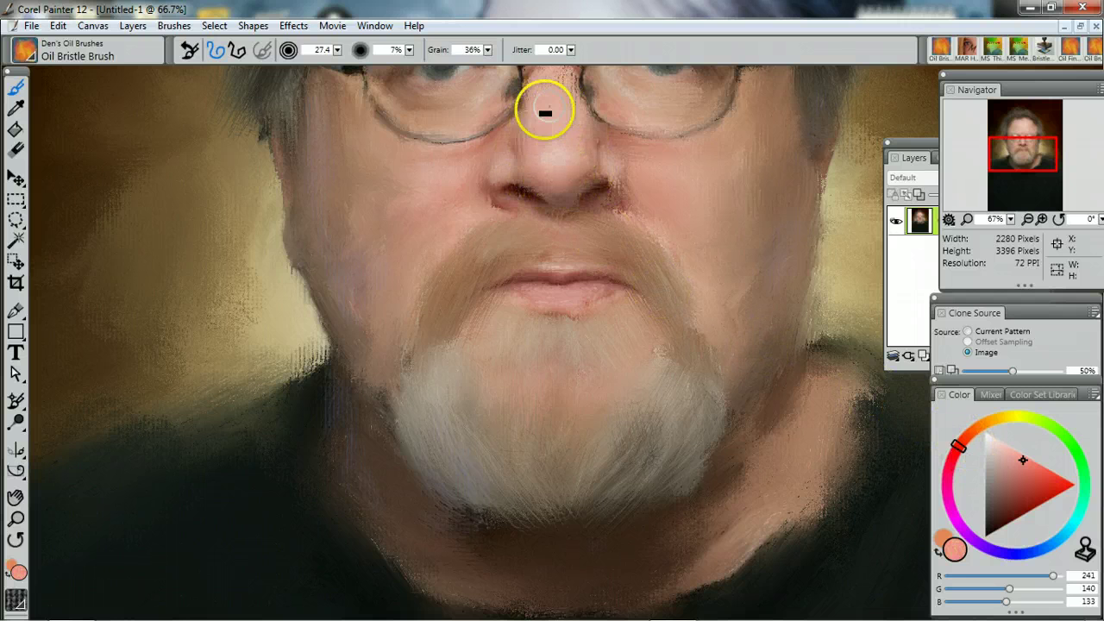
mouse_move(545, 112)
mouse_down()
mouse_move(557, 91)
mouse_move(542, 106)
mouse_move(540, 145)
mouse_move(562, 177)
mouse_move(518, 158)
mouse_move(587, 163)
mouse_move(484, 129)
mouse_move(406, 175)
mouse_move(389, 224)
mouse_move(466, 177)
mouse_move(475, 151)
mouse_move(419, 158)
mouse_move(370, 135)
mouse_move(360, 175)
mouse_move(635, 209)
mouse_up()
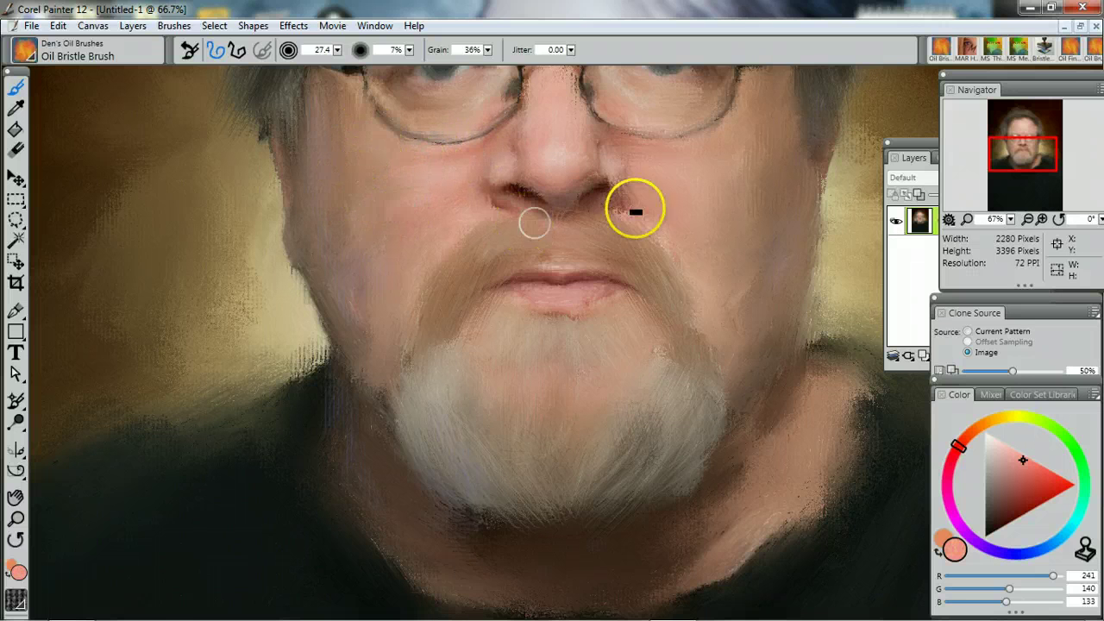
drag(986, 161, 1007, 143)
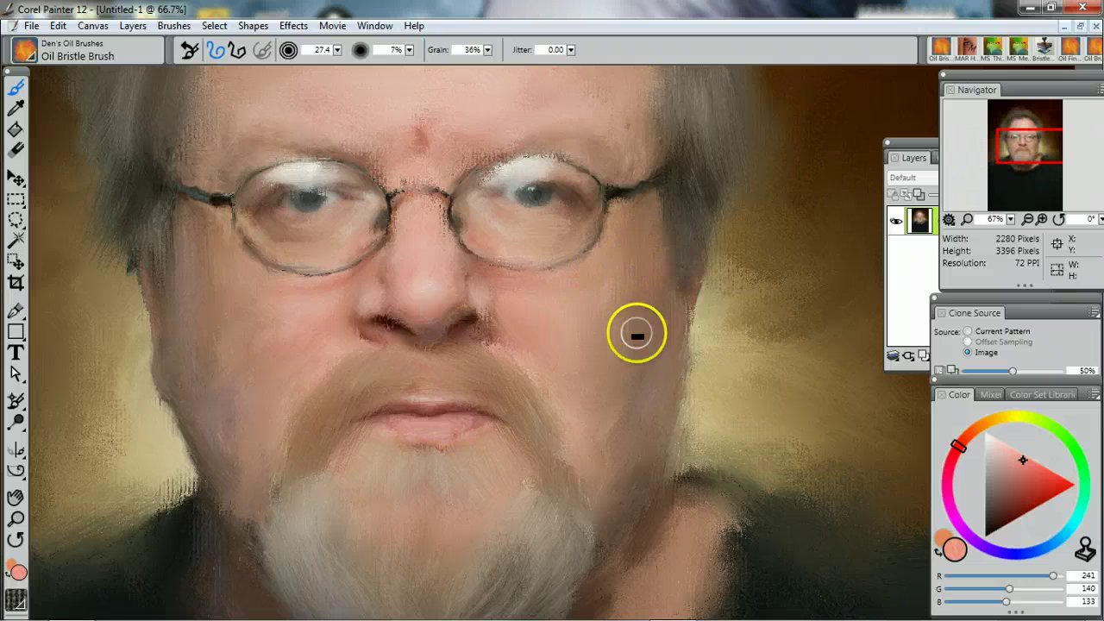
mouse_move(636, 334)
mouse_down()
mouse_move(658, 252)
mouse_move(638, 396)
mouse_move(670, 279)
mouse_move(654, 229)
mouse_move(596, 311)
mouse_move(622, 305)
mouse_move(521, 298)
mouse_move(584, 341)
mouse_move(581, 331)
mouse_move(547, 328)
mouse_move(616, 344)
mouse_move(558, 345)
mouse_move(548, 373)
mouse_move(507, 341)
mouse_move(542, 416)
mouse_move(573, 401)
mouse_move(589, 427)
mouse_move(589, 406)
mouse_move(621, 413)
mouse_move(601, 377)
mouse_move(418, 433)
mouse_move(459, 434)
mouse_move(449, 409)
mouse_move(538, 395)
mouse_move(633, 315)
mouse_move(628, 329)
mouse_move(617, 315)
mouse_move(659, 278)
mouse_up()
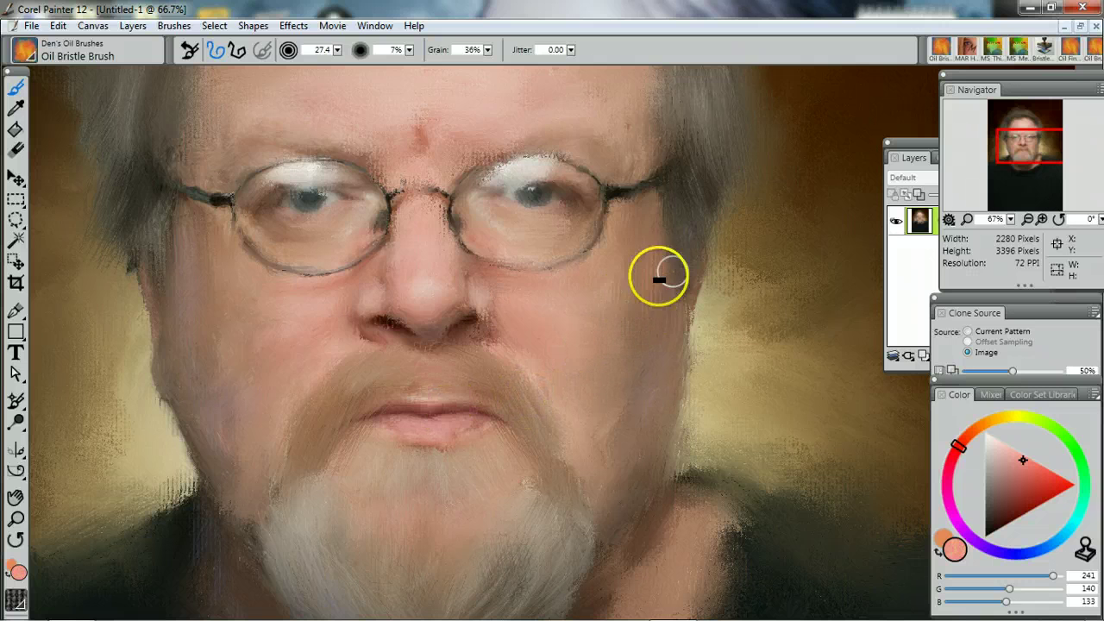
Switch the colour to light blue with RGB 133, 141, 241 and paint accents on the glasses' left arm and both eyes.
click(1023, 553)
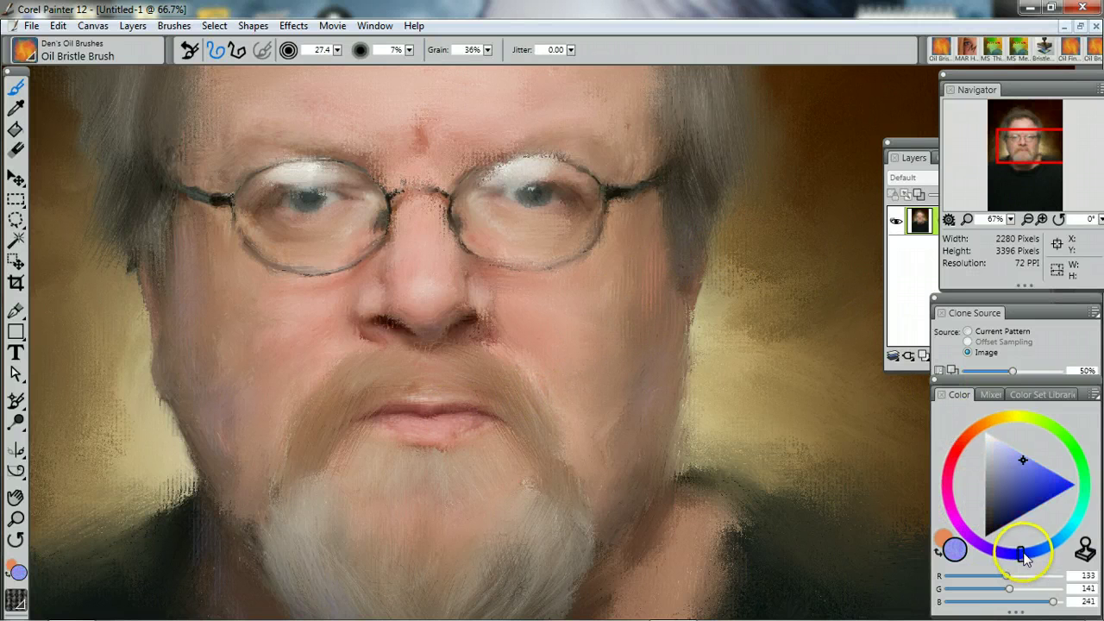
mouse_move(210, 190)
mouse_down()
mouse_move(296, 211)
mouse_move(295, 198)
mouse_move(306, 205)
mouse_move(283, 197)
mouse_move(338, 195)
mouse_up()
mouse_move(518, 183)
mouse_down()
mouse_move(538, 184)
mouse_move(539, 213)
mouse_move(521, 188)
mouse_move(531, 202)
mouse_up()
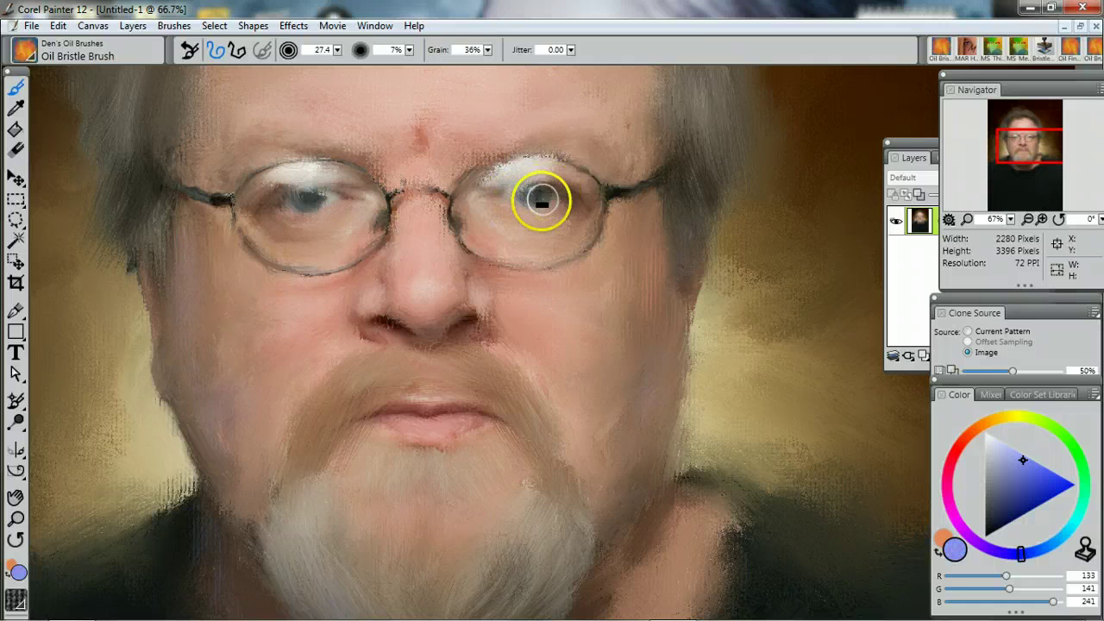
Fit the whole portrait in view and soften the hair along the top of the head with the MS_ThickSoft_Cloner at size 65.4.
click(368, 27)
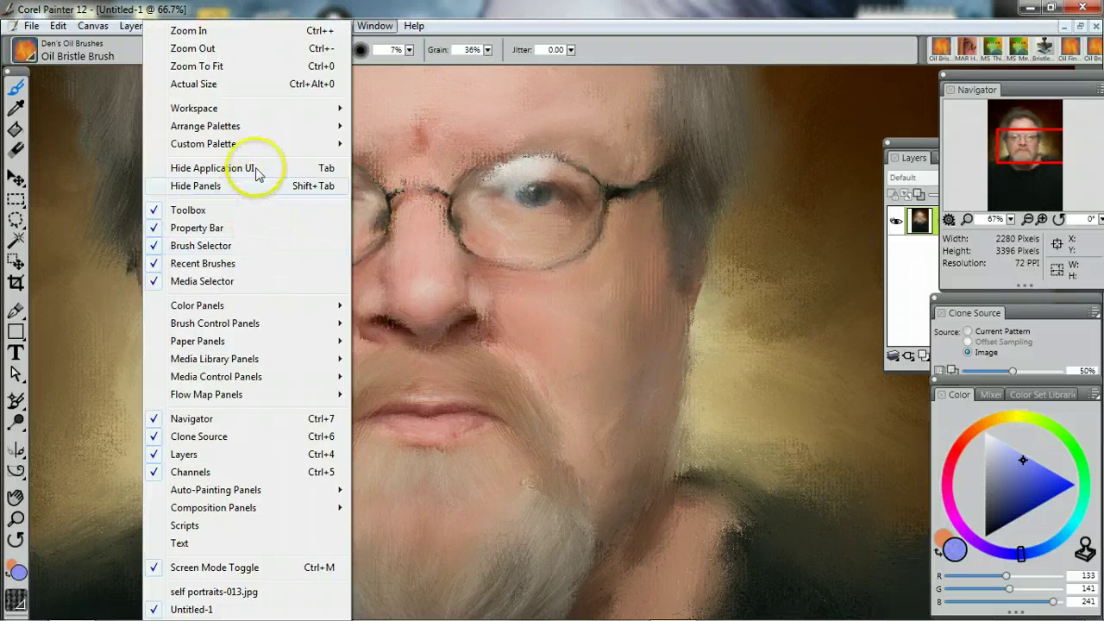
click(246, 67)
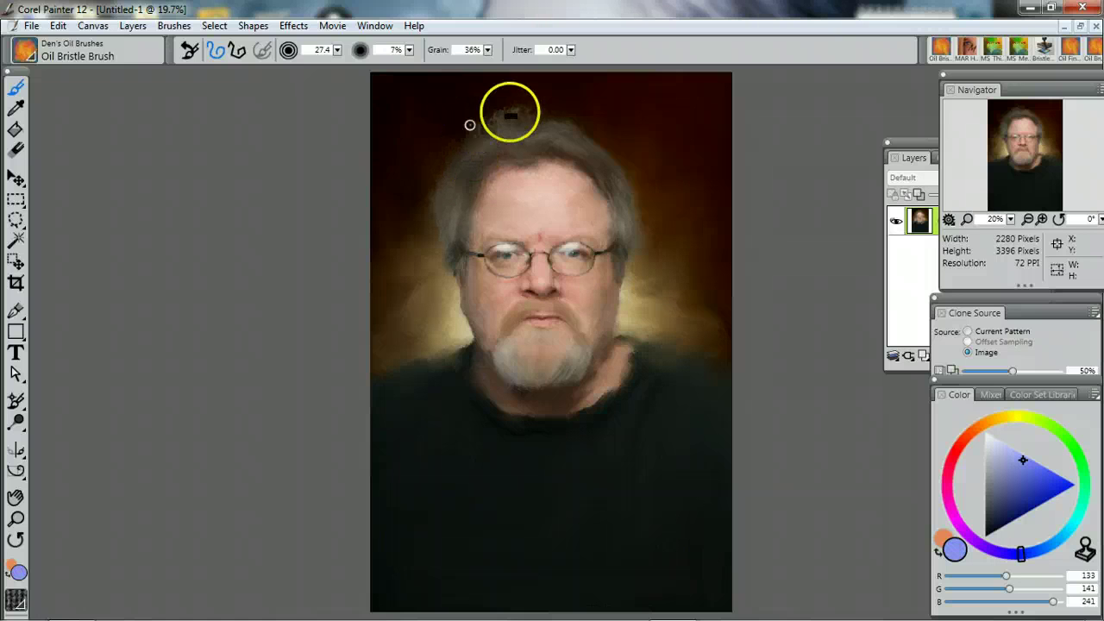
click(992, 50)
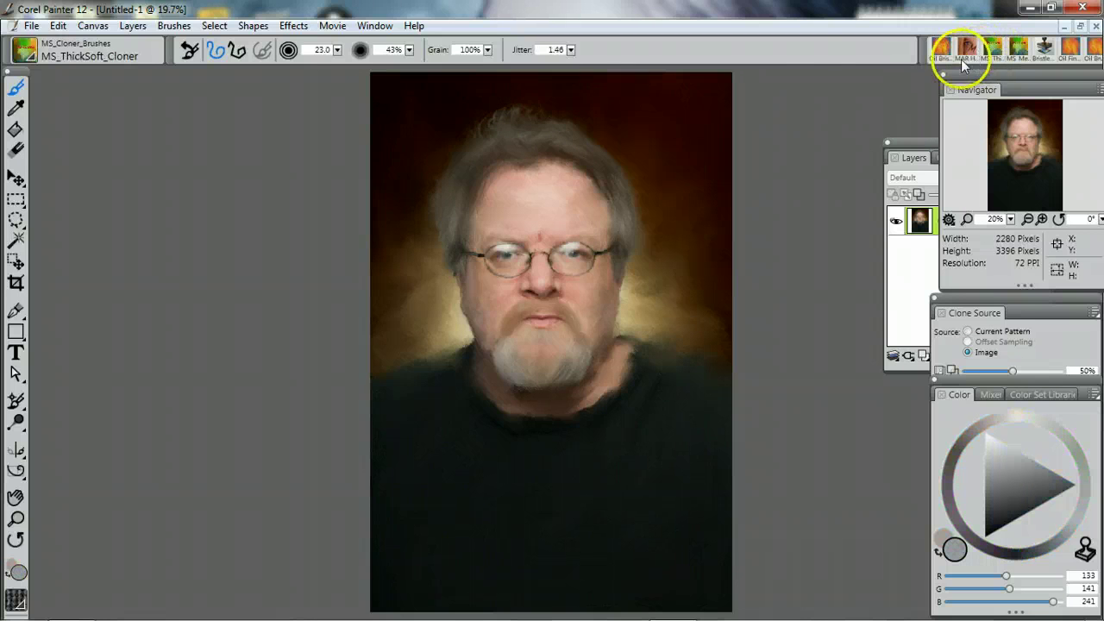
click(335, 50)
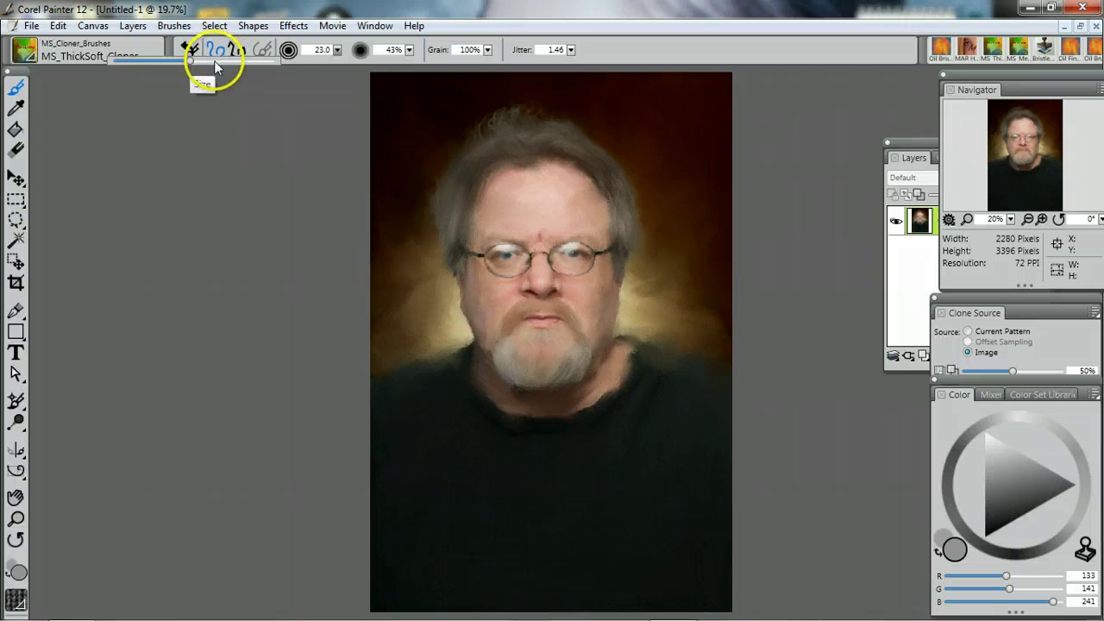
drag(215, 63, 264, 74)
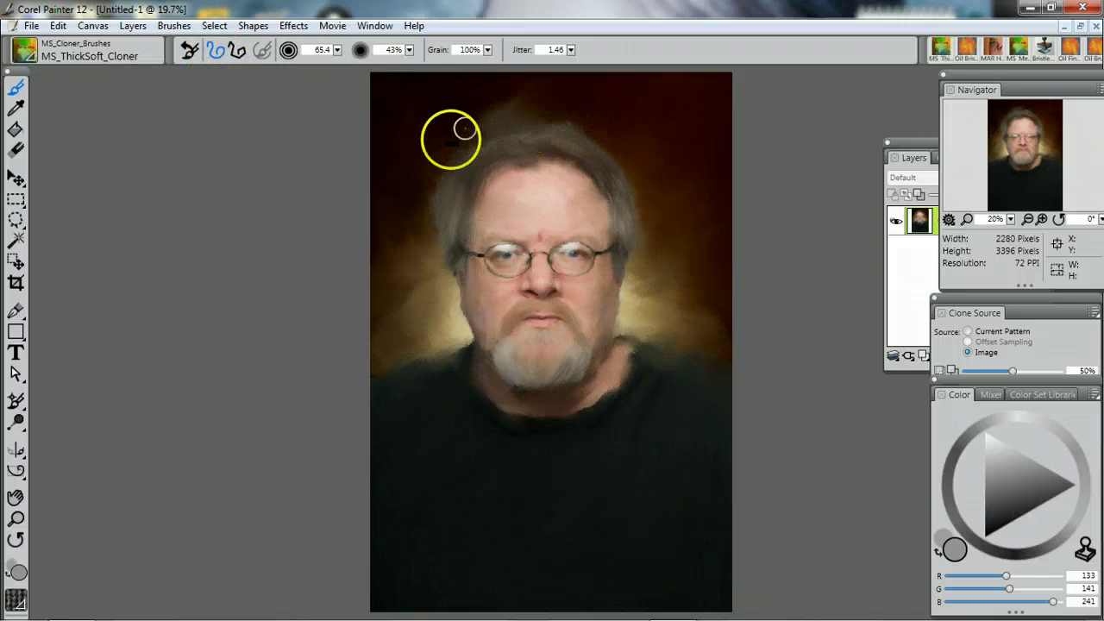
mouse_move(517, 144)
mouse_down()
mouse_move(483, 139)
mouse_move(588, 127)
mouse_up()
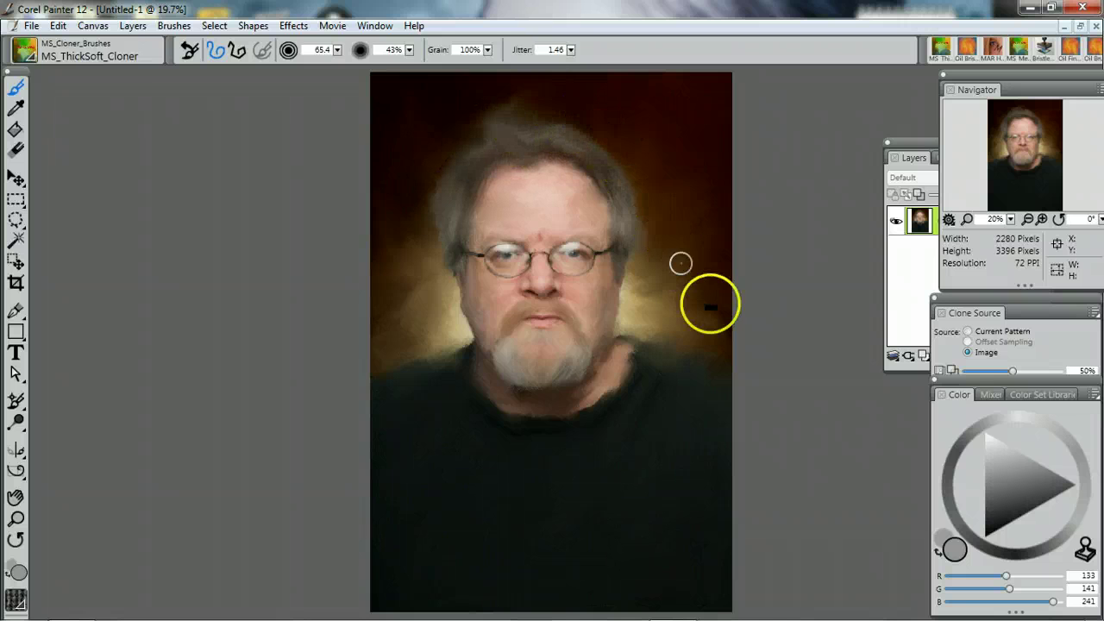